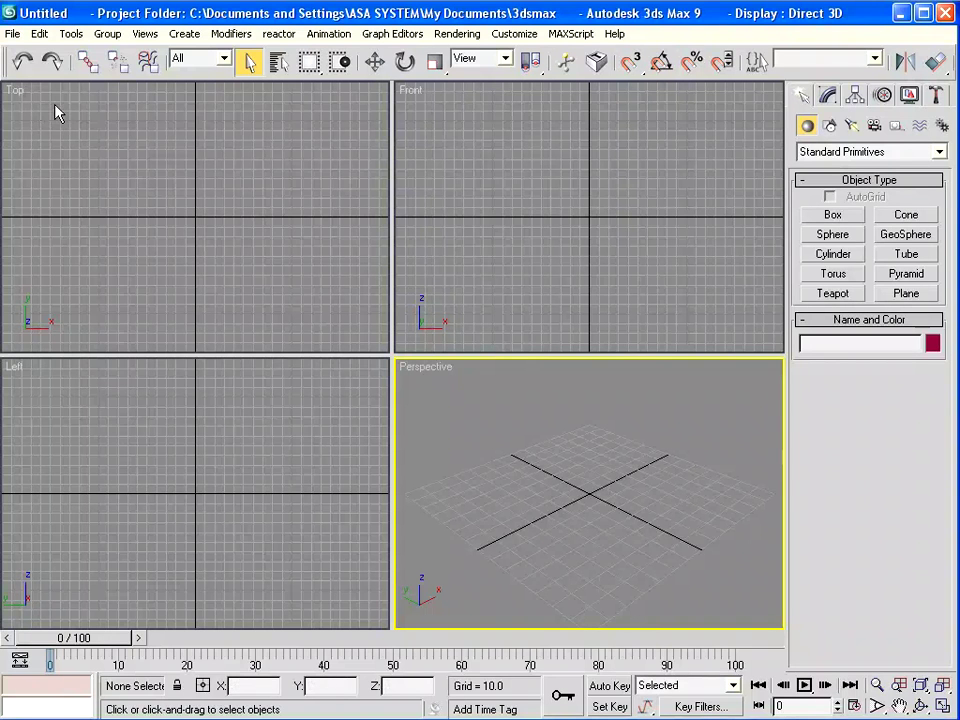
Open the recent scene 07.Lighting_MenambahAnimasiCahaya.max from the File menu
click(13, 33)
mouse_move(48, 101)
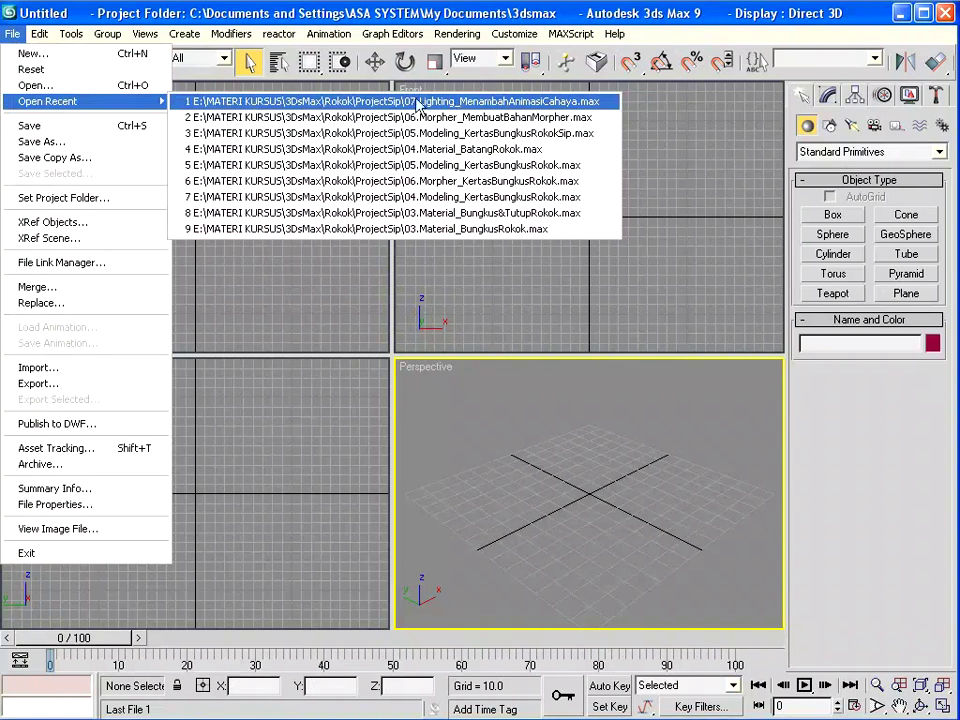
click(258, 104)
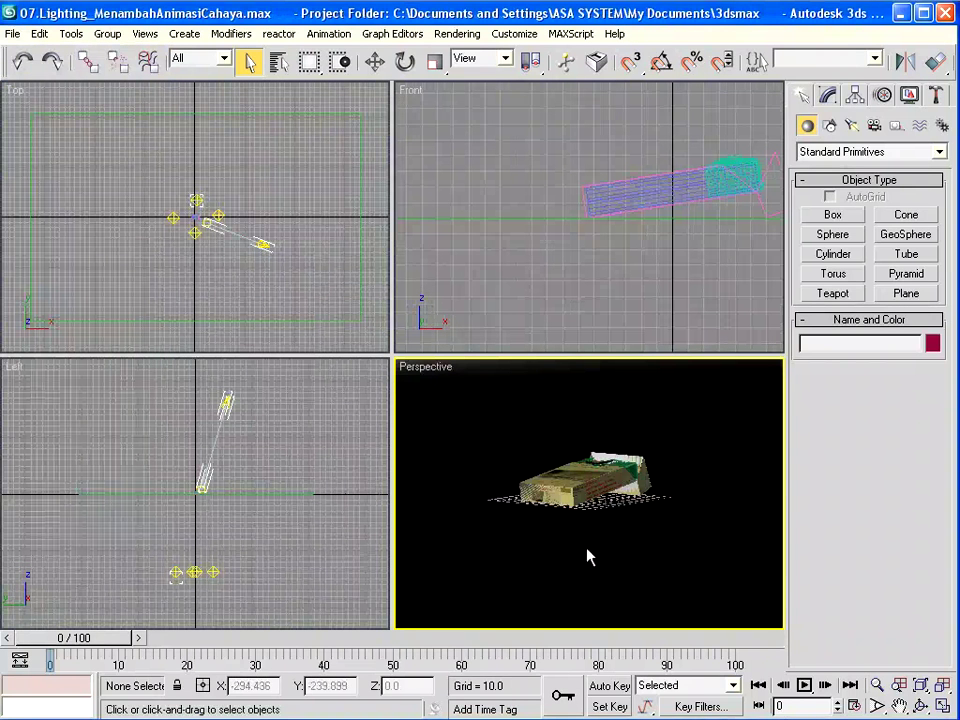
Scrub the light animation, then set up a Target camera with a 35mm lens
mouse_move(78, 648)
mouse_down()
mouse_move(565, 652)
mouse_move(57, 655)
mouse_move(454, 652)
mouse_move(98, 652)
mouse_move(24, 672)
mouse_up()
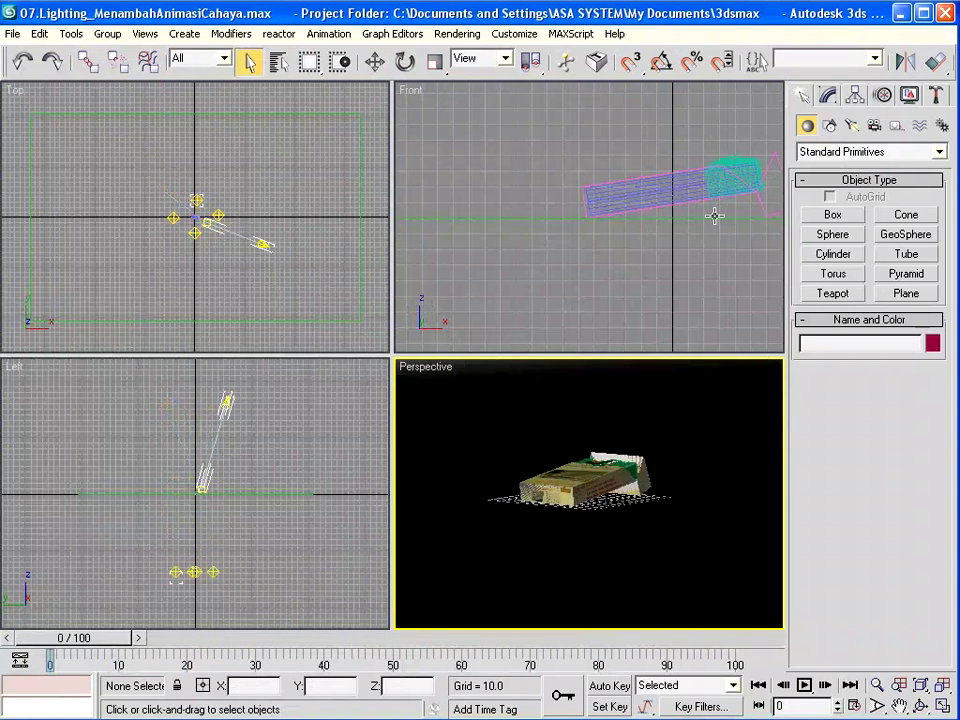
click(879, 134)
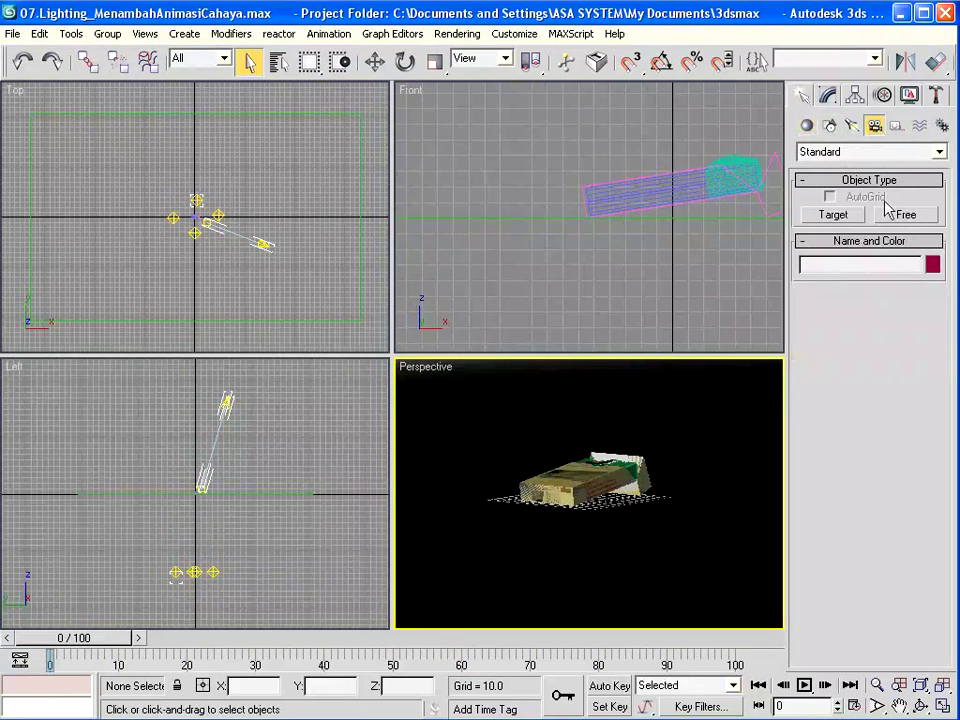
click(832, 216)
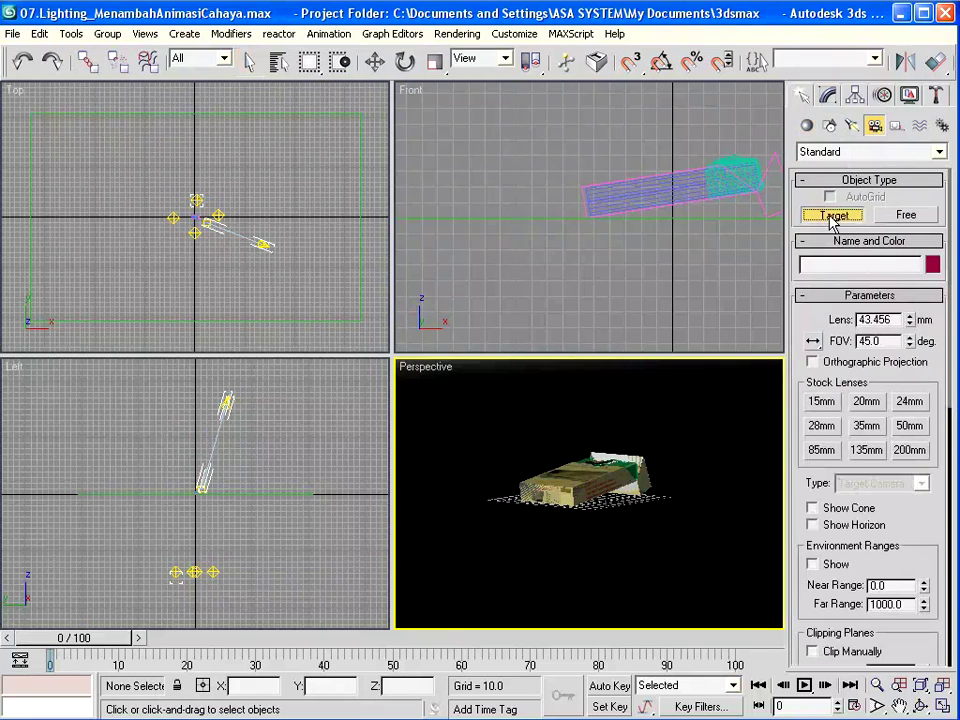
click(912, 404)
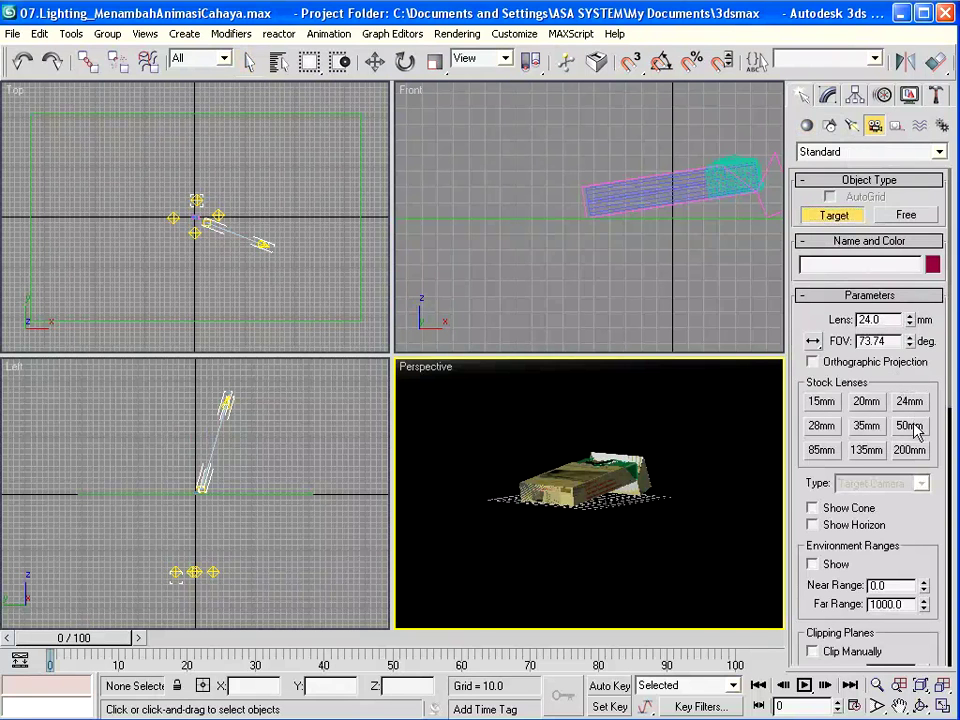
click(912, 427)
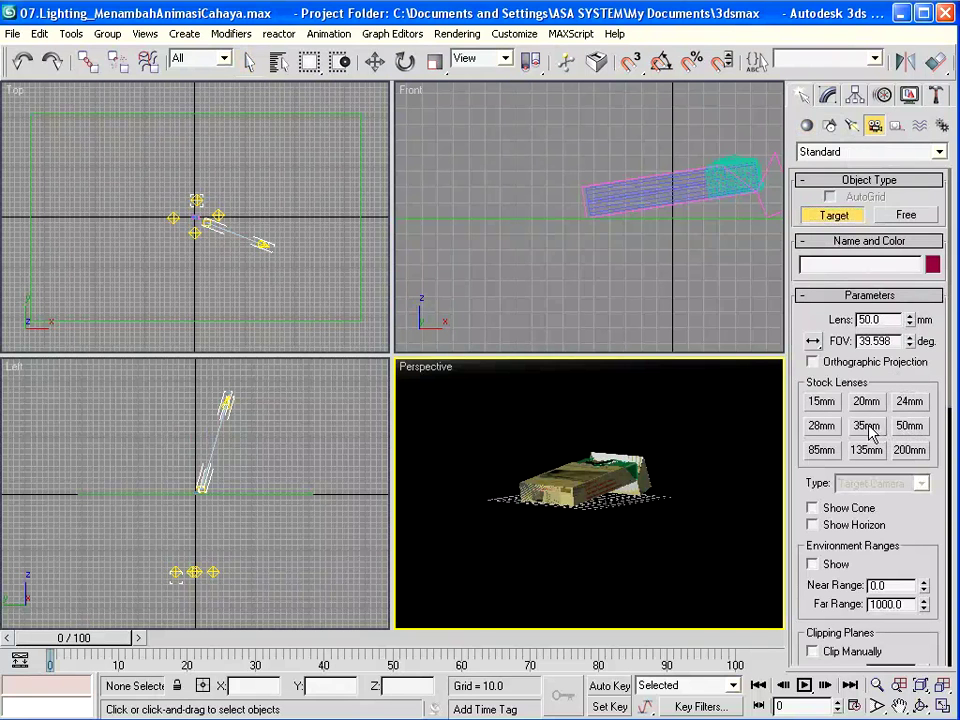
click(868, 428)
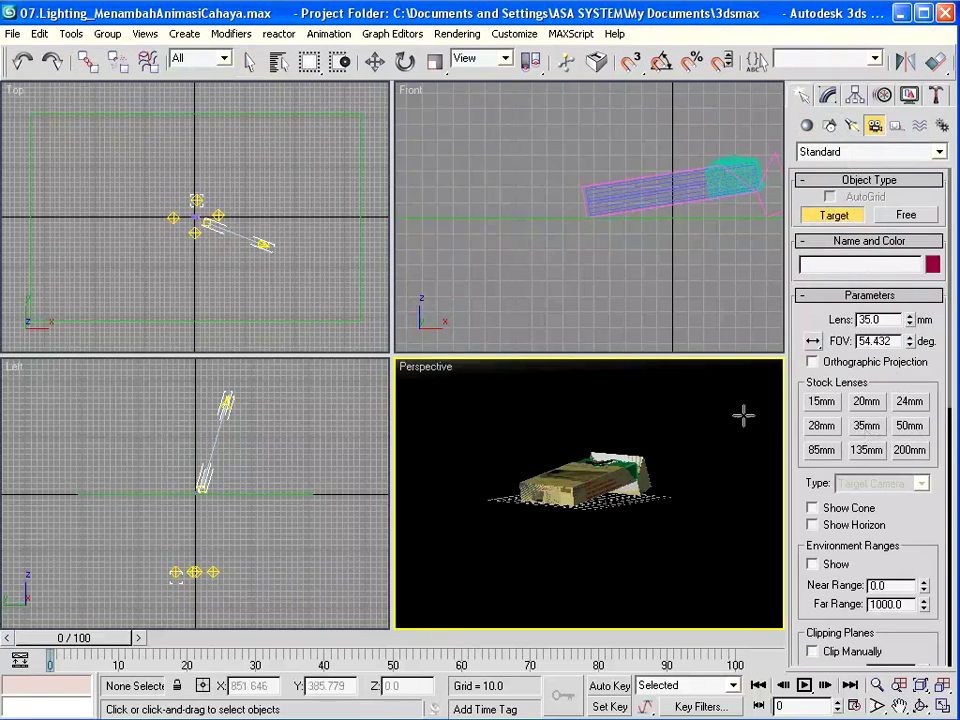
Drag out target camera Camera01 in the Top view and raise it in the Left view
drag(336, 124, 249, 178)
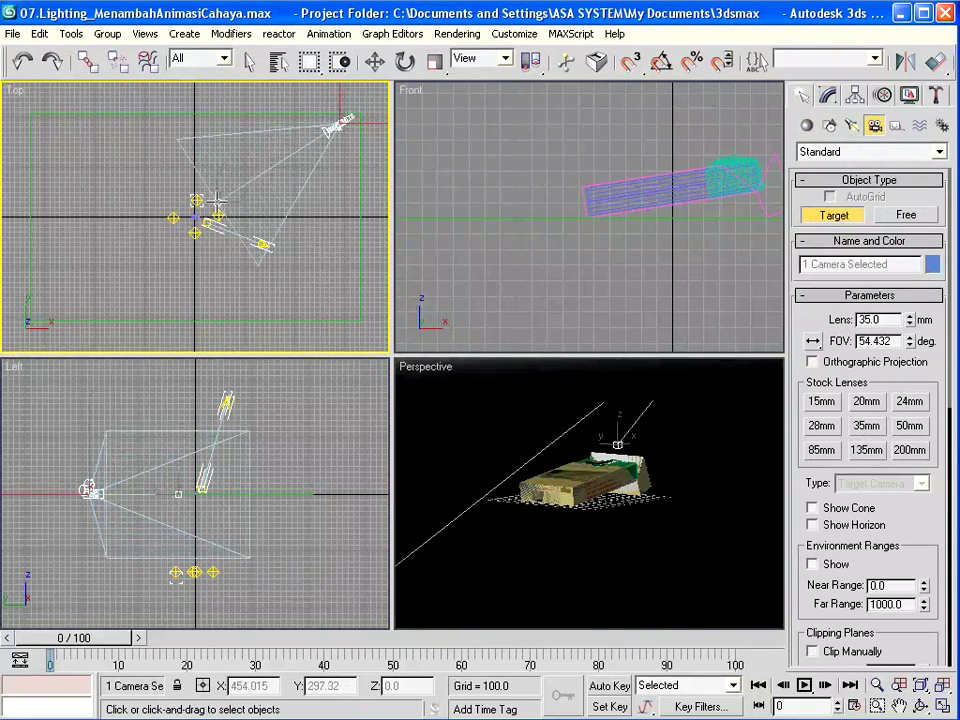
drag(249, 178, 228, 195)
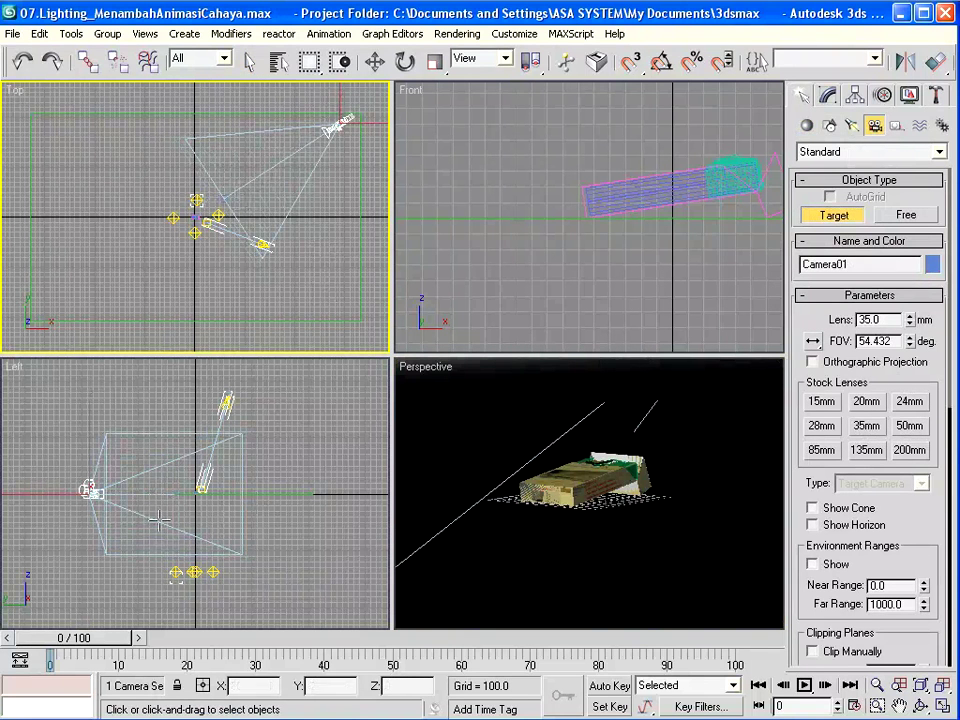
click(375, 61)
click(88, 428)
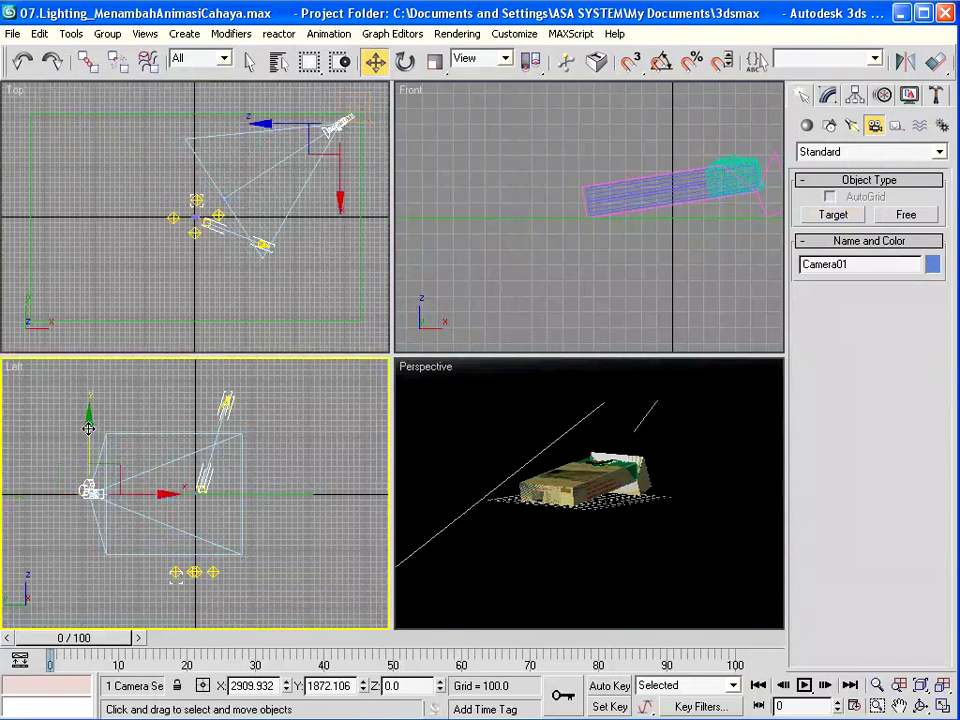
drag(88, 425, 88, 387)
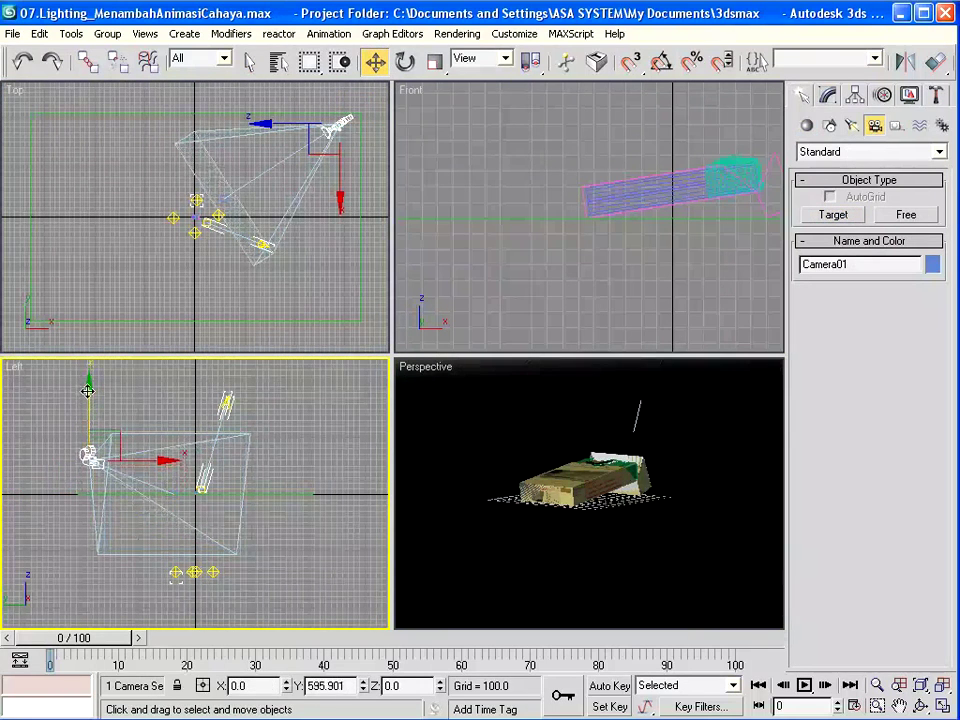
Move Camera01.Target onto the pack at X 190.631, Y 69.559, Z 116.214
right_click(88, 387)
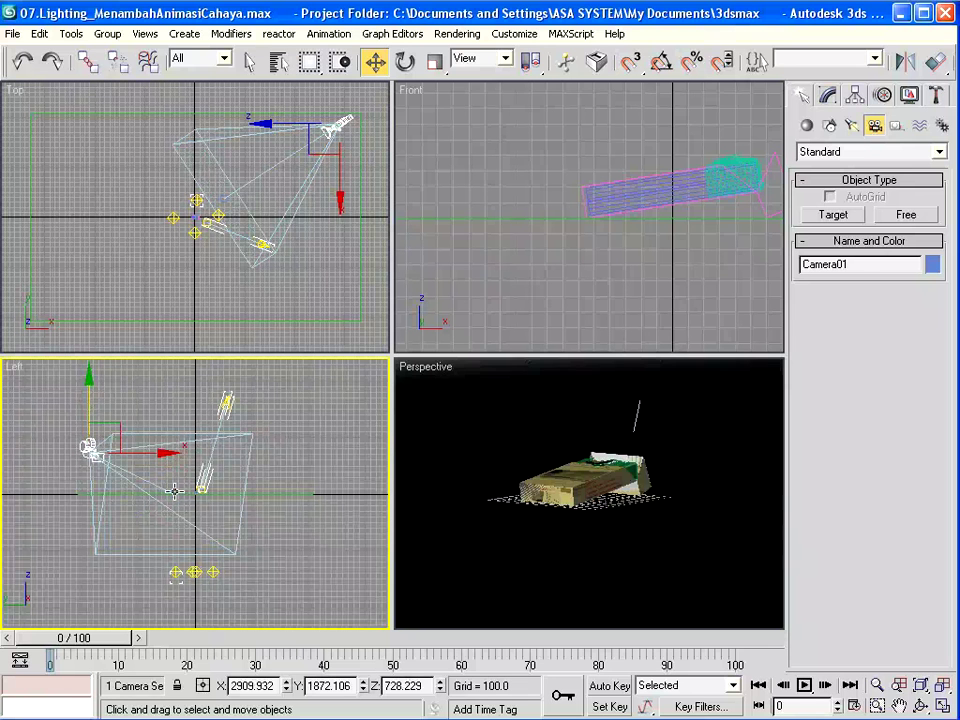
click(174, 490)
mouse_move(197, 476)
mouse_down()
mouse_move(214, 459)
mouse_move(204, 462)
mouse_up()
click(230, 186)
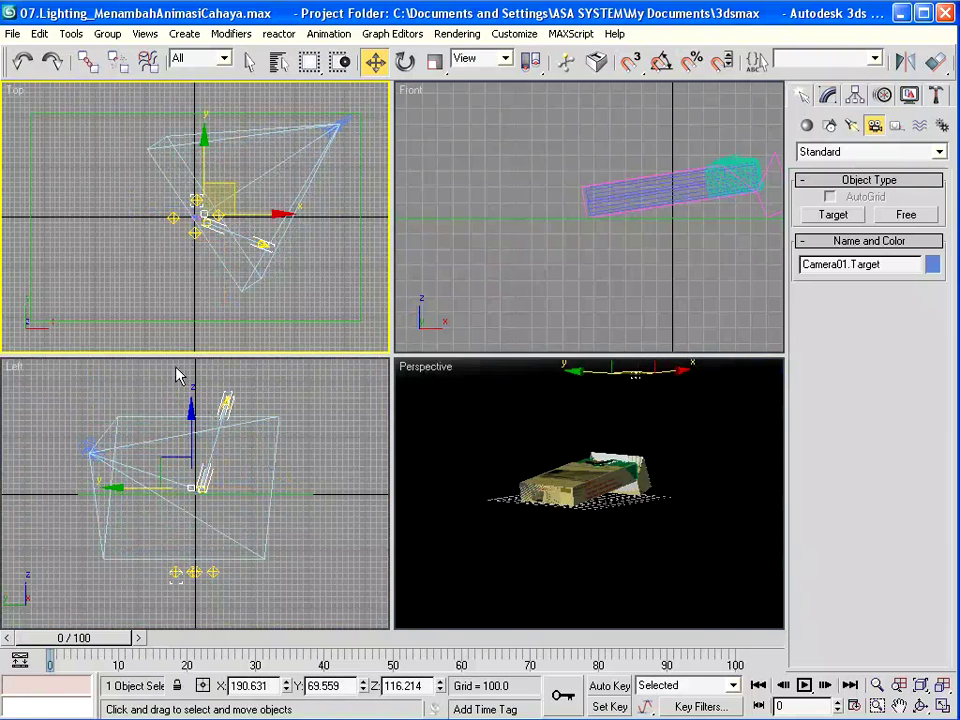
middle_click(559, 399)
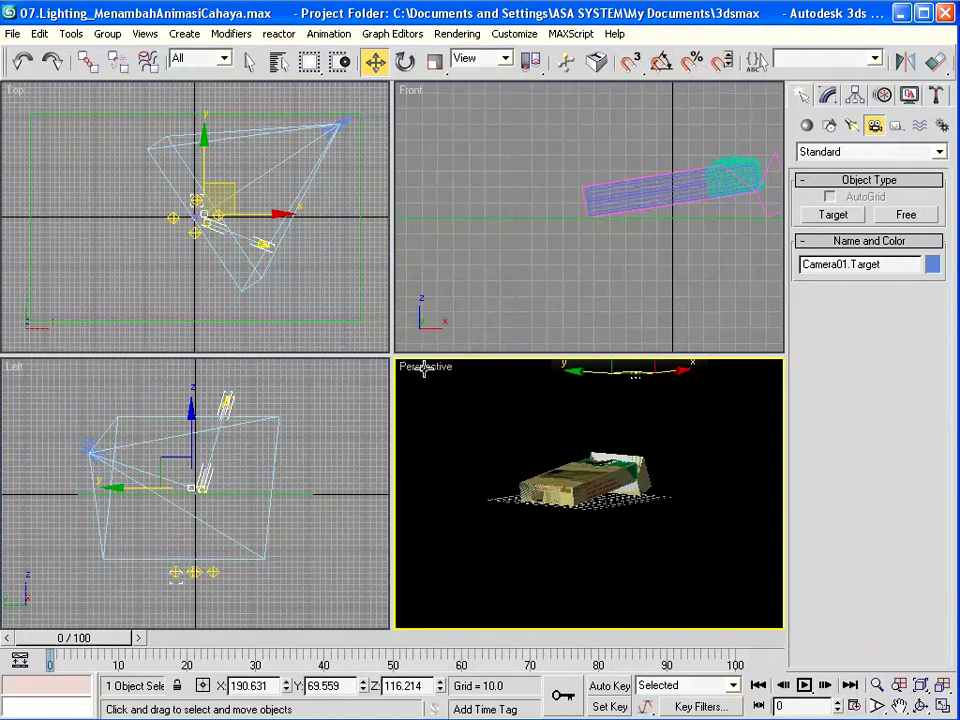
Switch the Perspective viewport to Camera01 and open the Render Scene dialog
right_click(427, 368)
mouse_move(456, 377)
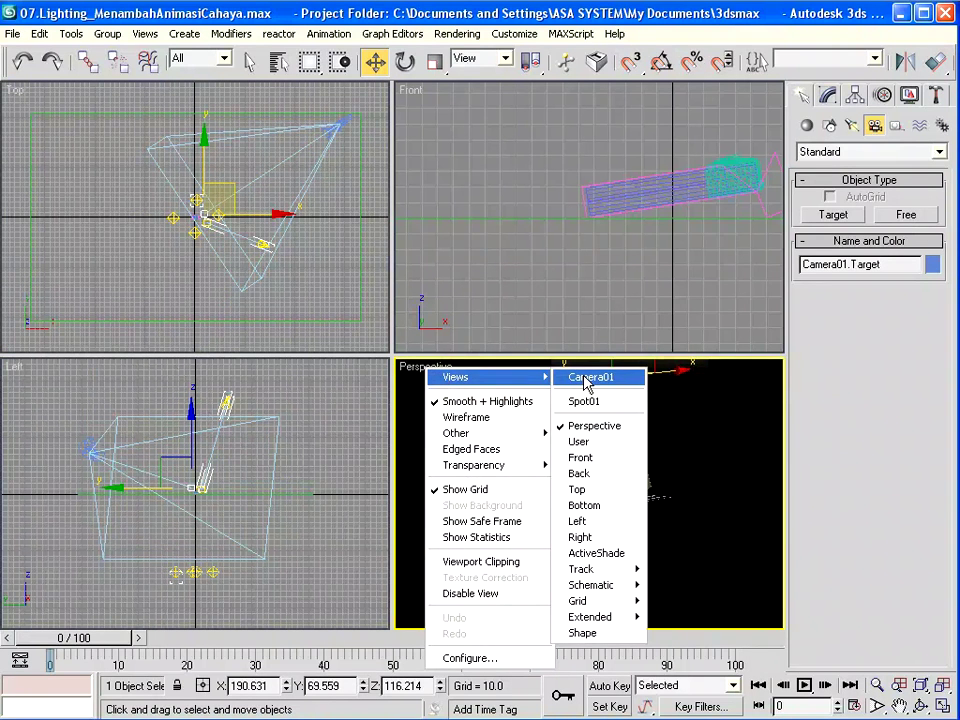
click(588, 378)
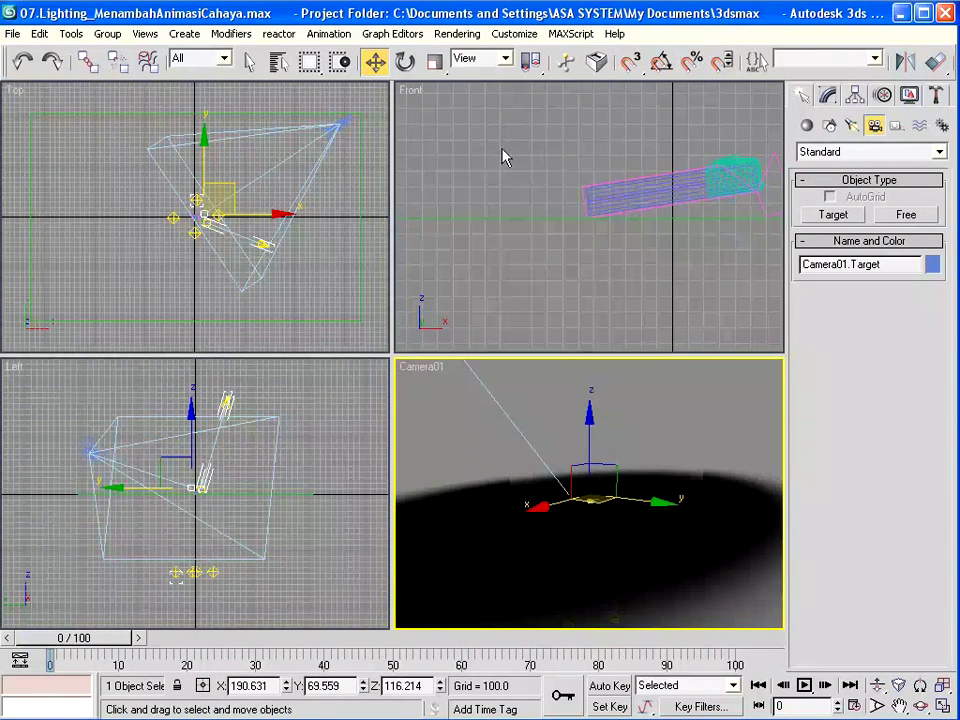
click(456, 33)
Render the Camera01 view and move the rendered frame window aside
click(445, 51)
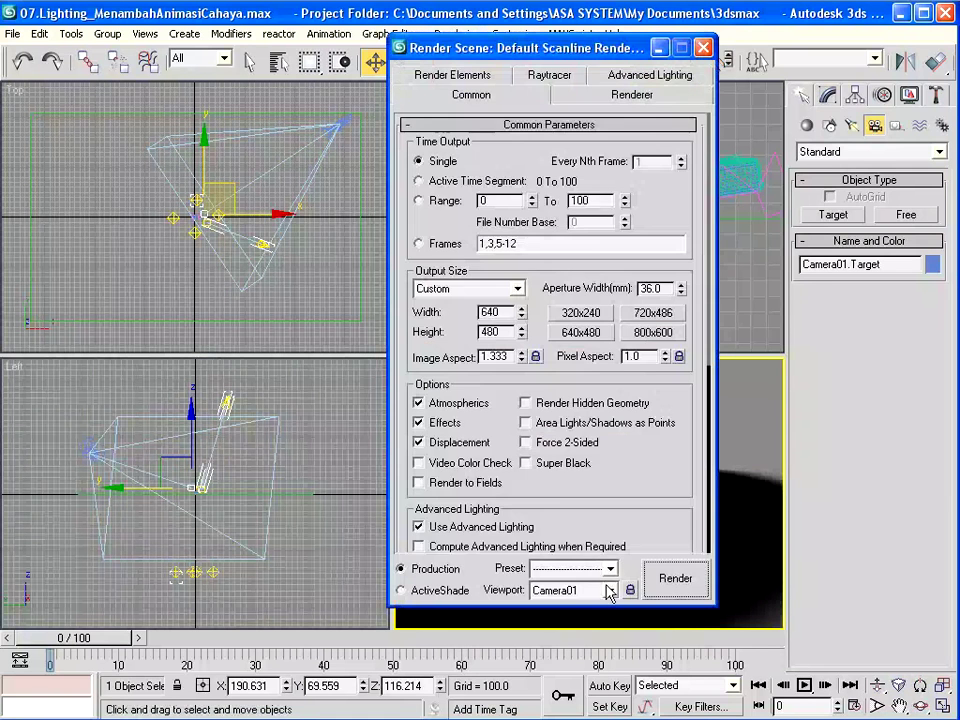
click(676, 582)
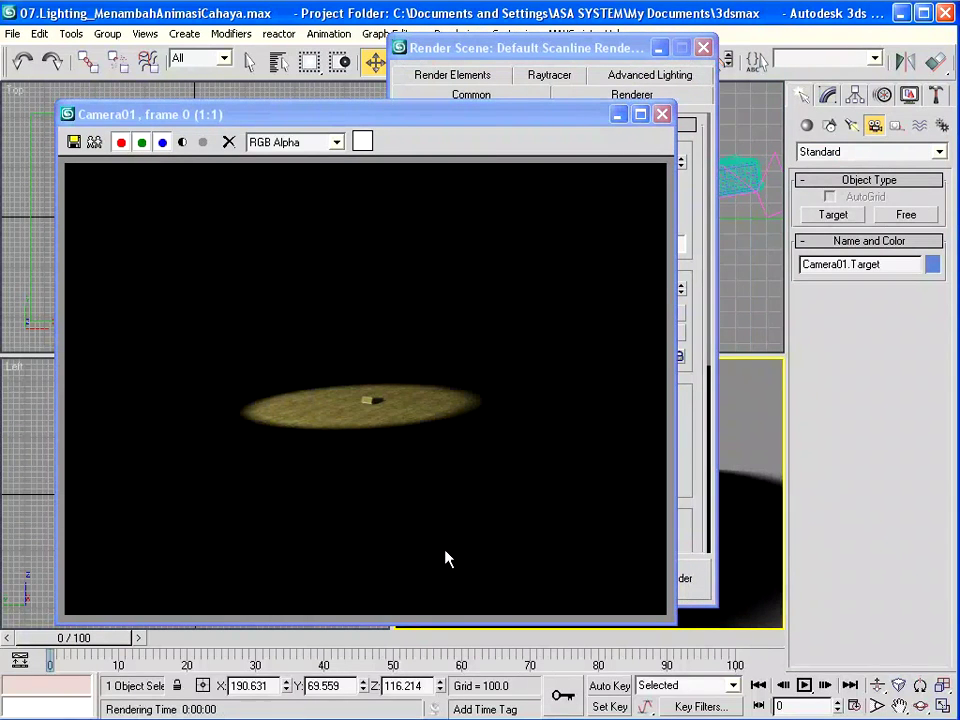
drag(480, 117, 743, 120)
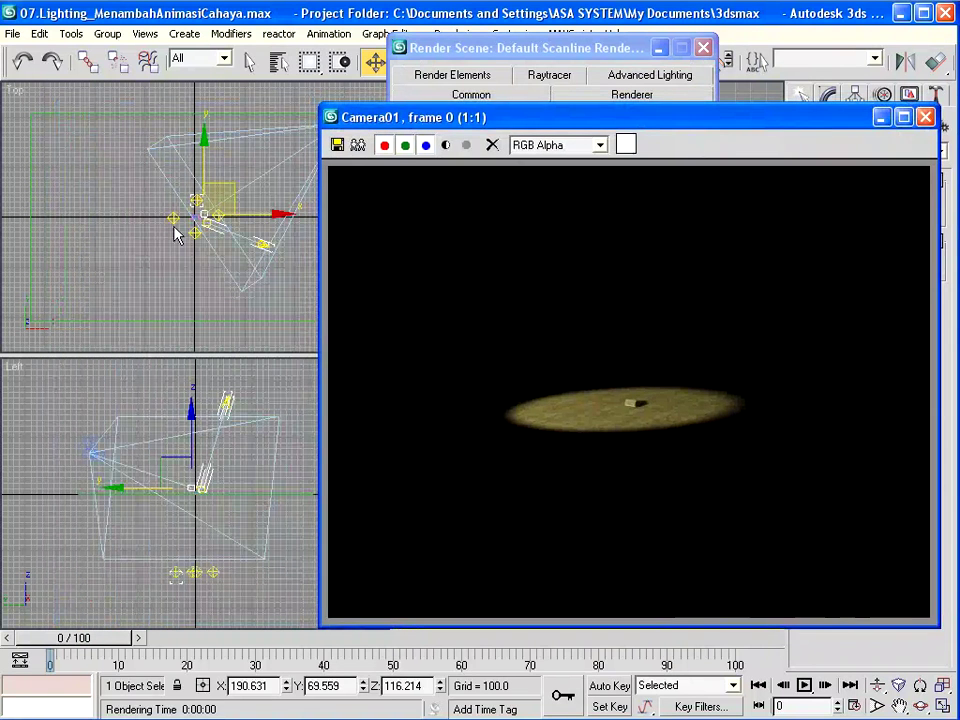
drag(455, 117, 529, 120)
Move Camera01 in the Top view, render from the Camera01 viewport again, and close Render Scene
click(355, 108)
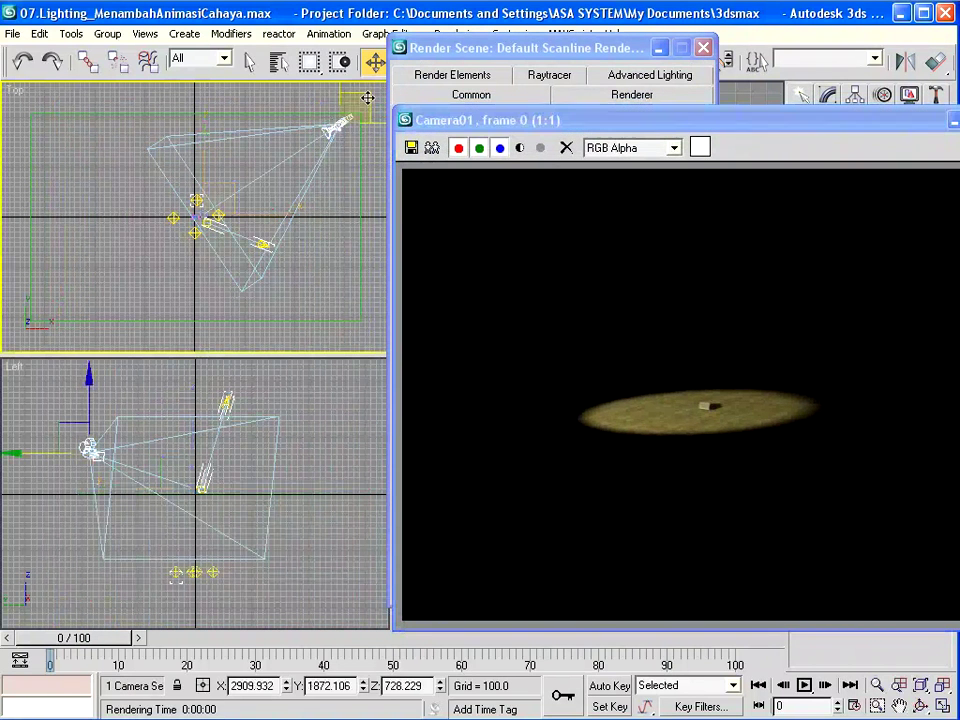
drag(363, 100, 335, 127)
click(615, 50)
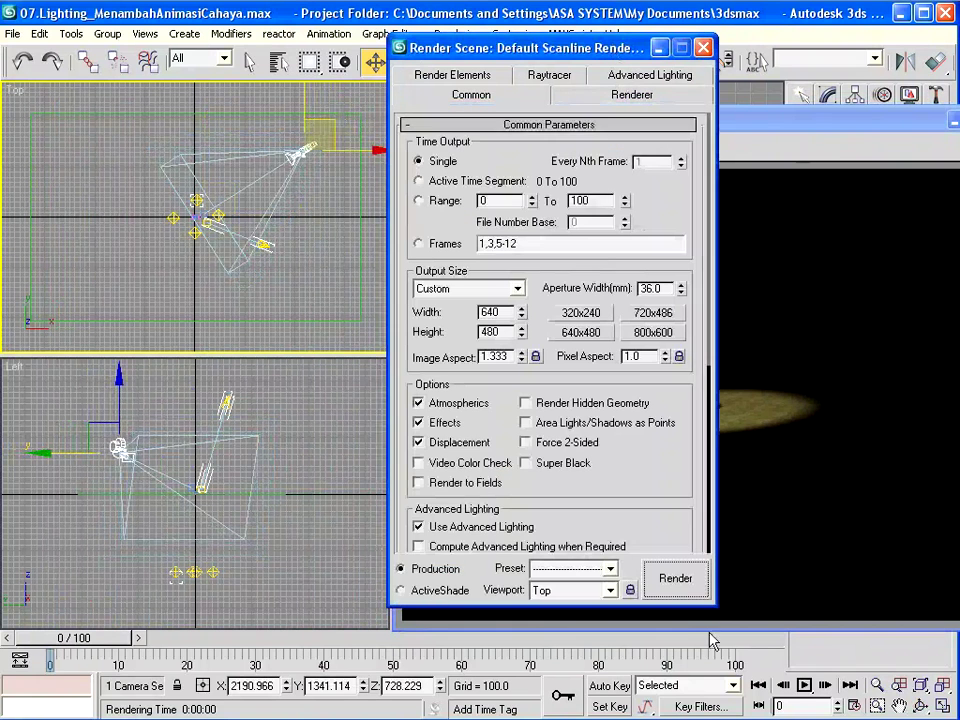
click(612, 591)
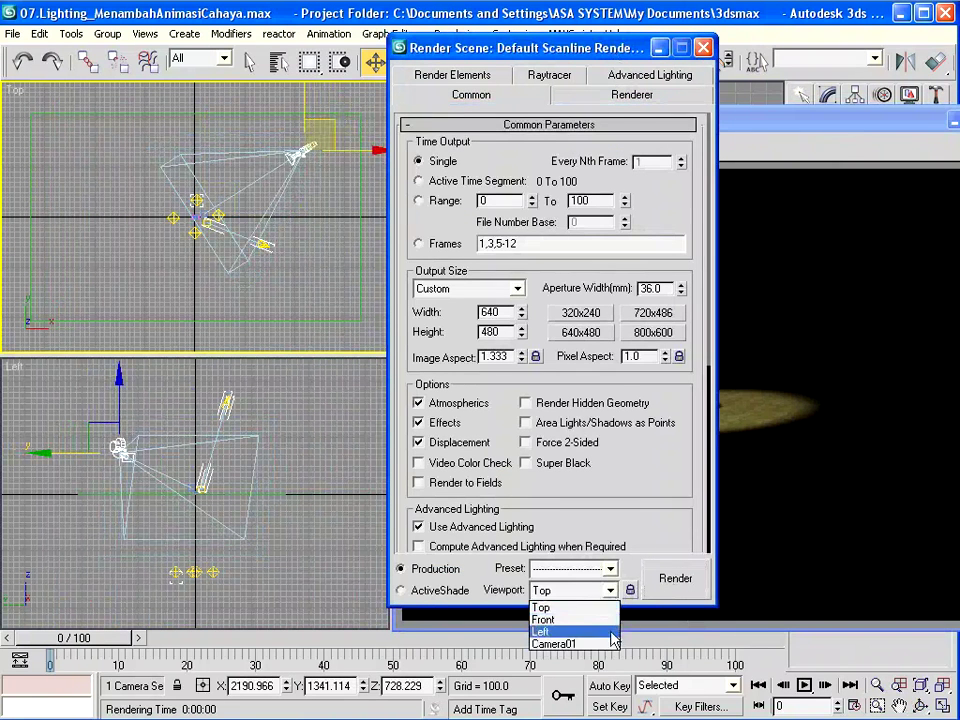
click(605, 632)
click(674, 580)
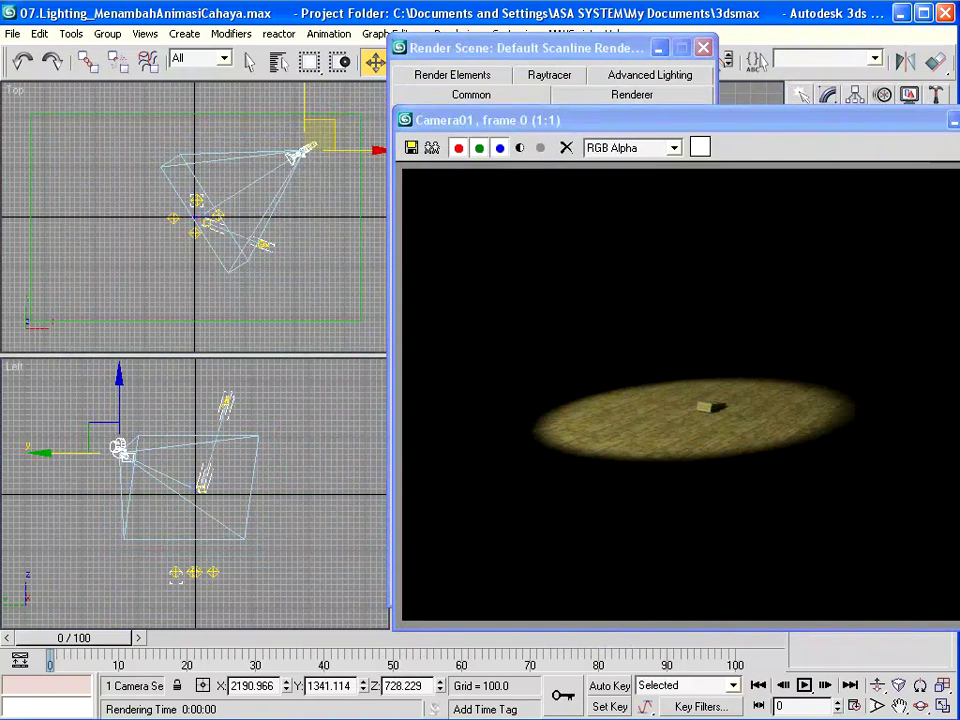
click(758, 60)
drag(676, 54, 590, 58)
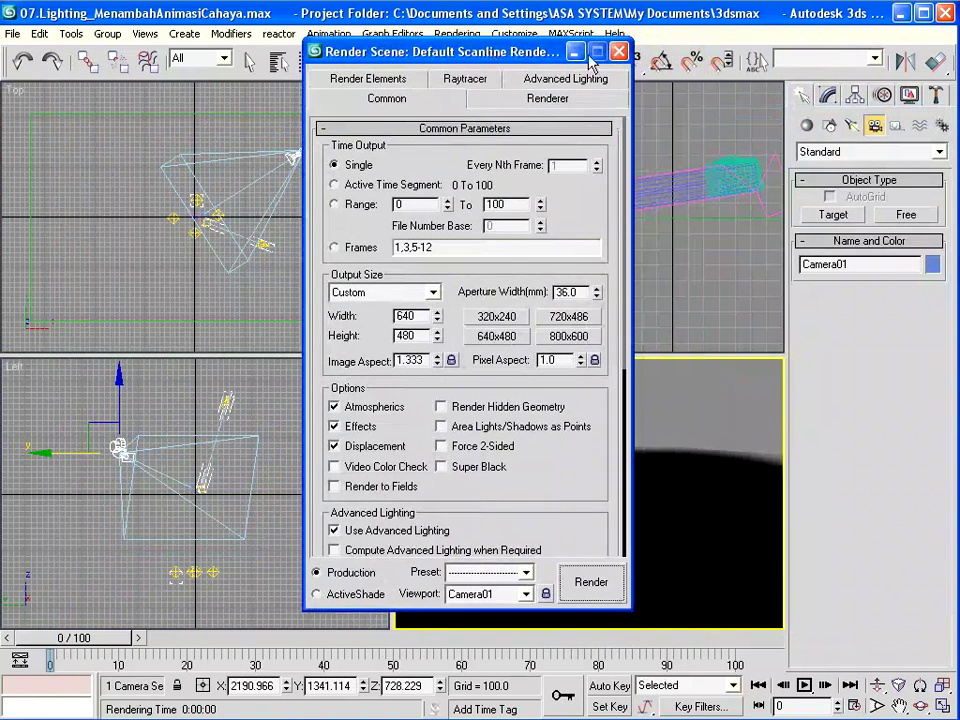
click(619, 51)
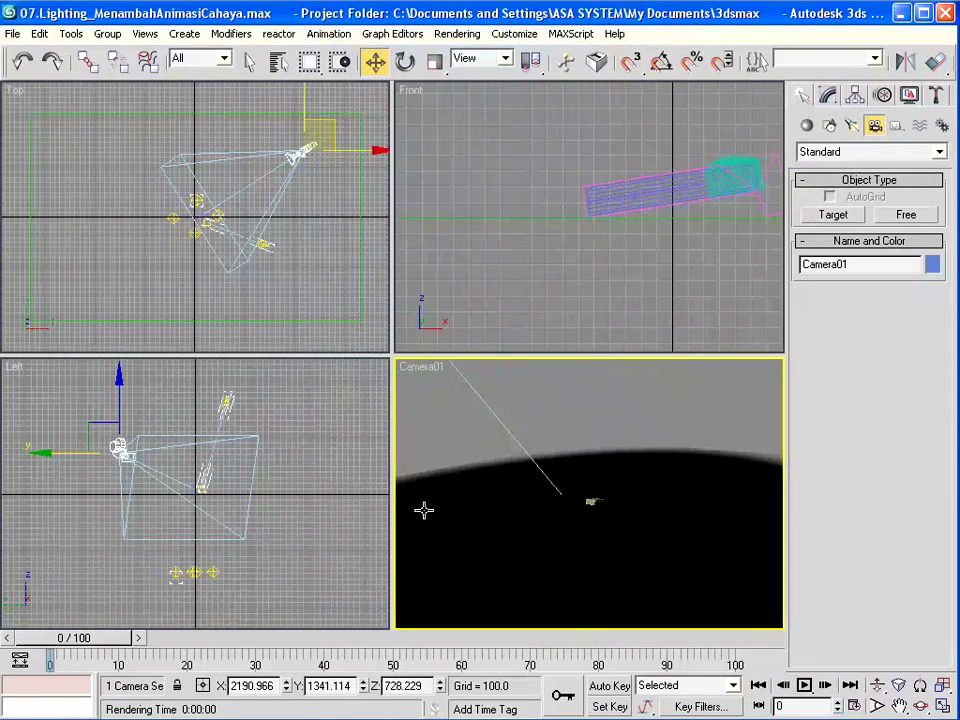
With Auto Key on, move Camera01 over the pack at frame 80, then return to frame 0
mouse_move(97, 648)
mouse_down()
mouse_move(82, 648)
mouse_move(288, 645)
mouse_up()
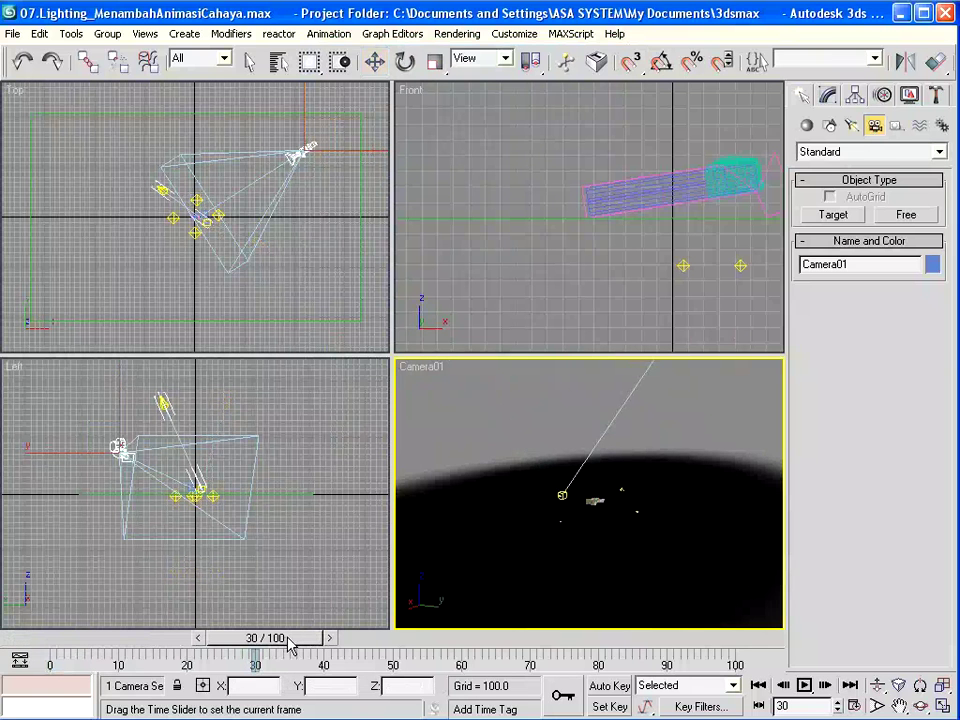
key(w)
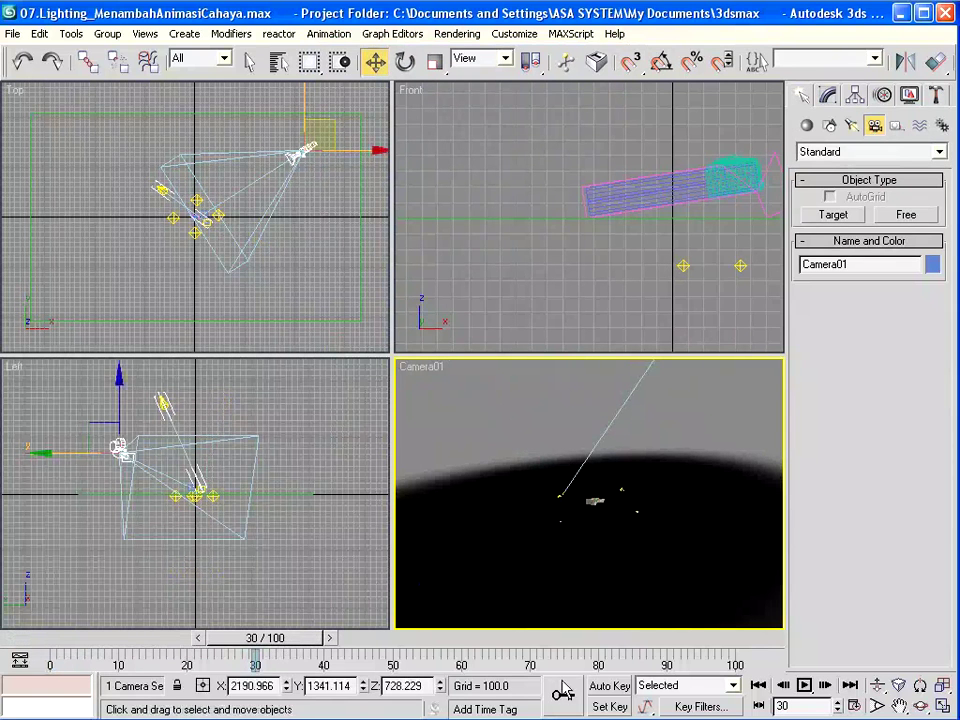
click(618, 688)
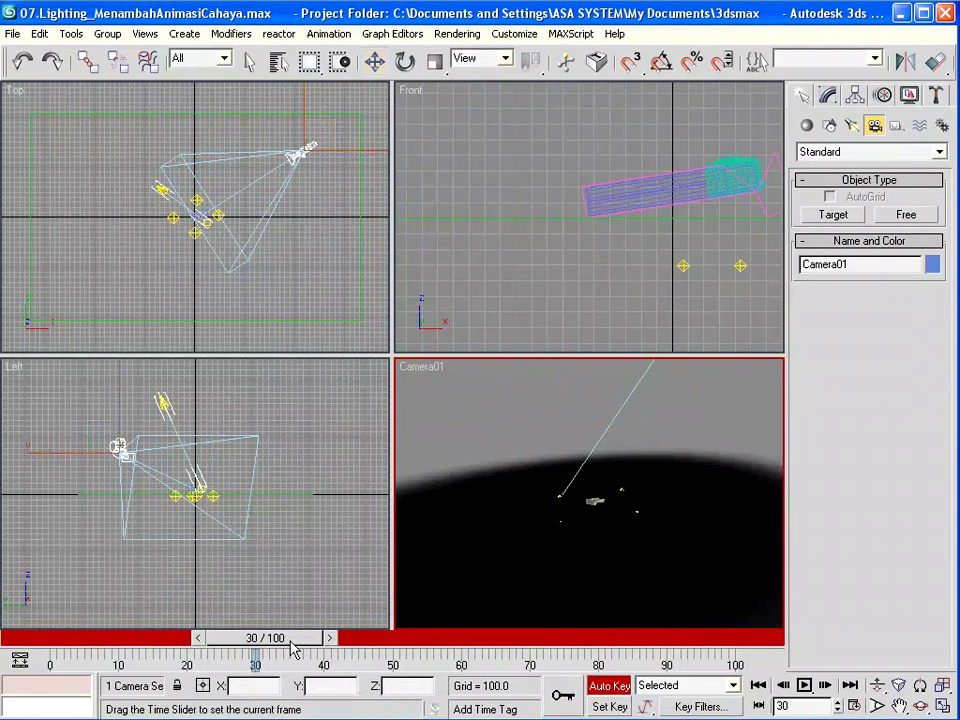
drag(291, 648, 598, 650)
key(w)
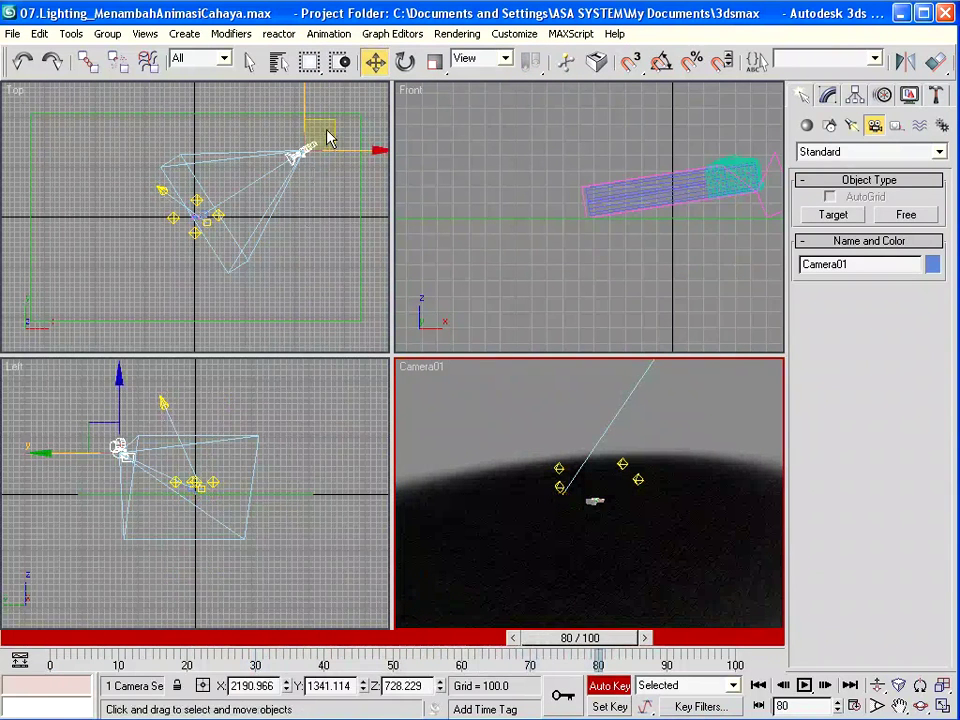
click(328, 137)
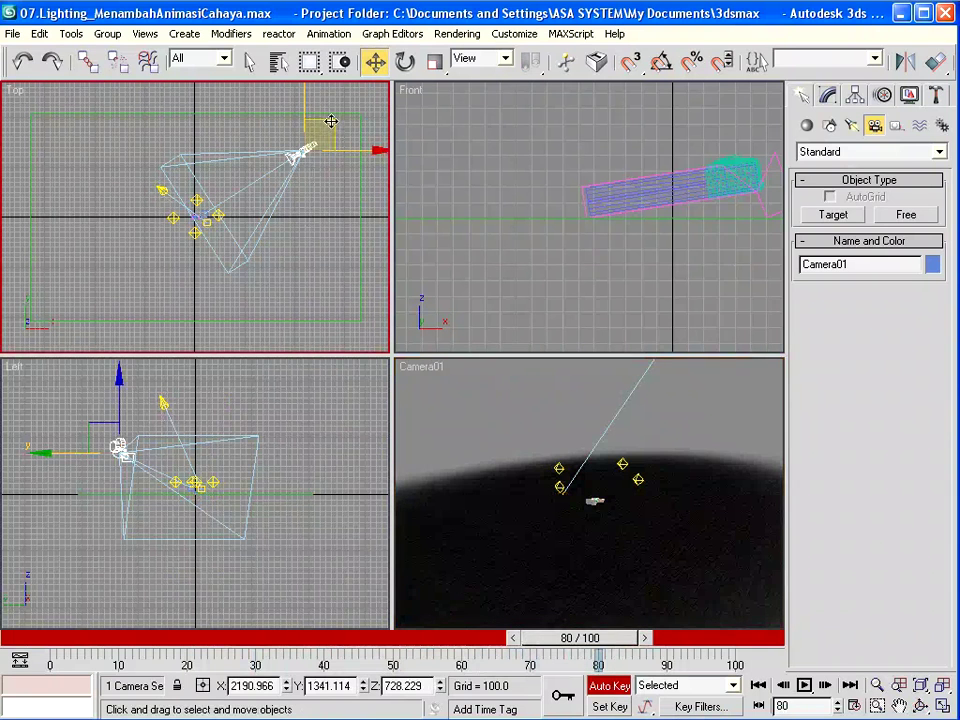
mouse_move(331, 121)
mouse_down()
mouse_move(306, 135)
mouse_move(236, 220)
mouse_move(213, 218)
mouse_move(221, 205)
mouse_up()
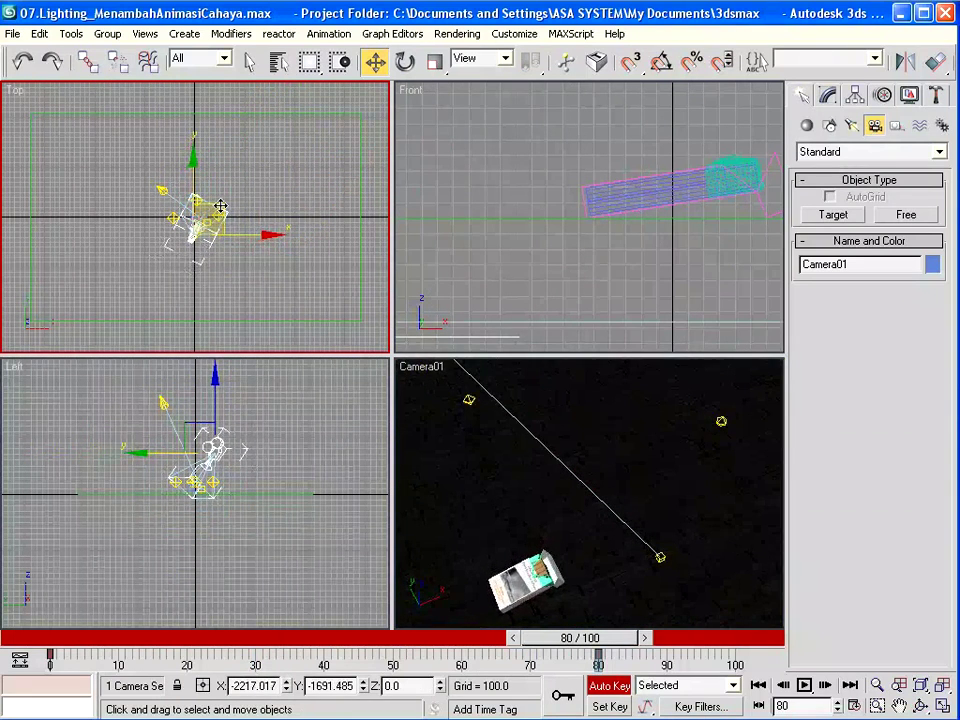
key(Home)
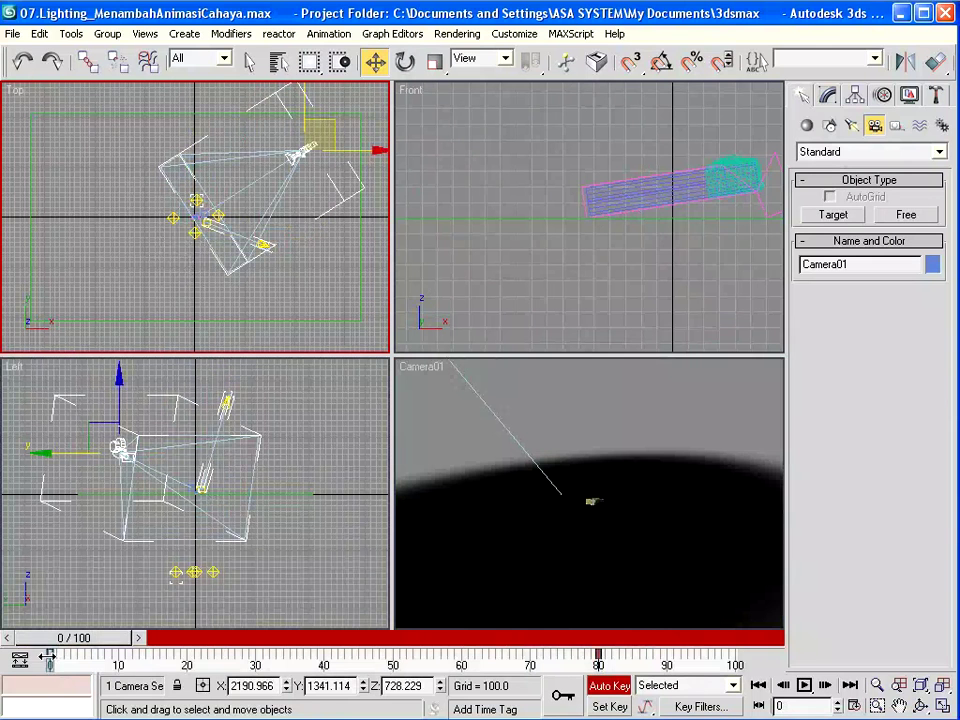
Shift the camera's starting key from frame 0 to frame 30 and turn off Auto Key
drag(48, 656, 255, 658)
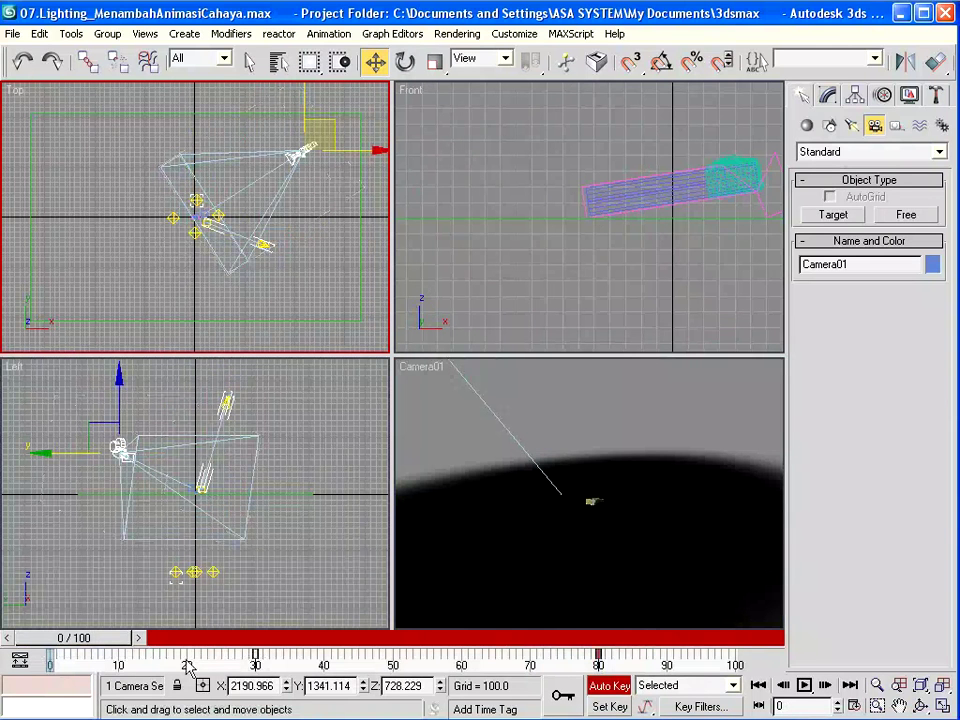
drag(97, 645, 563, 643)
key(Home)
key(w)
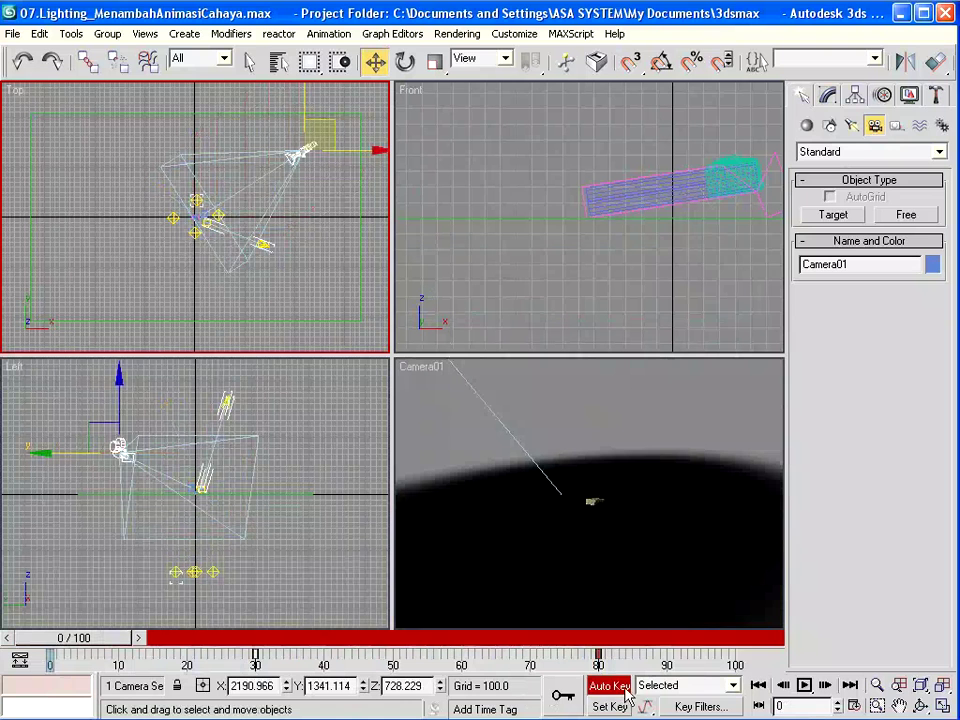
click(610, 686)
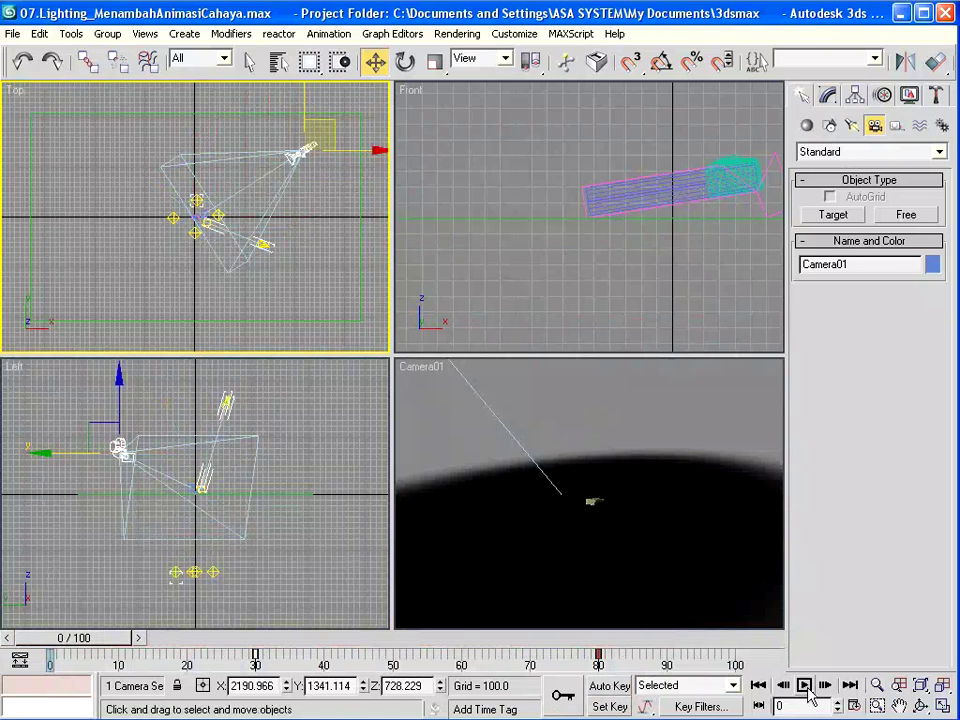
Play back the camera animation in the Camera01 viewport, then stop it
right_click(476, 450)
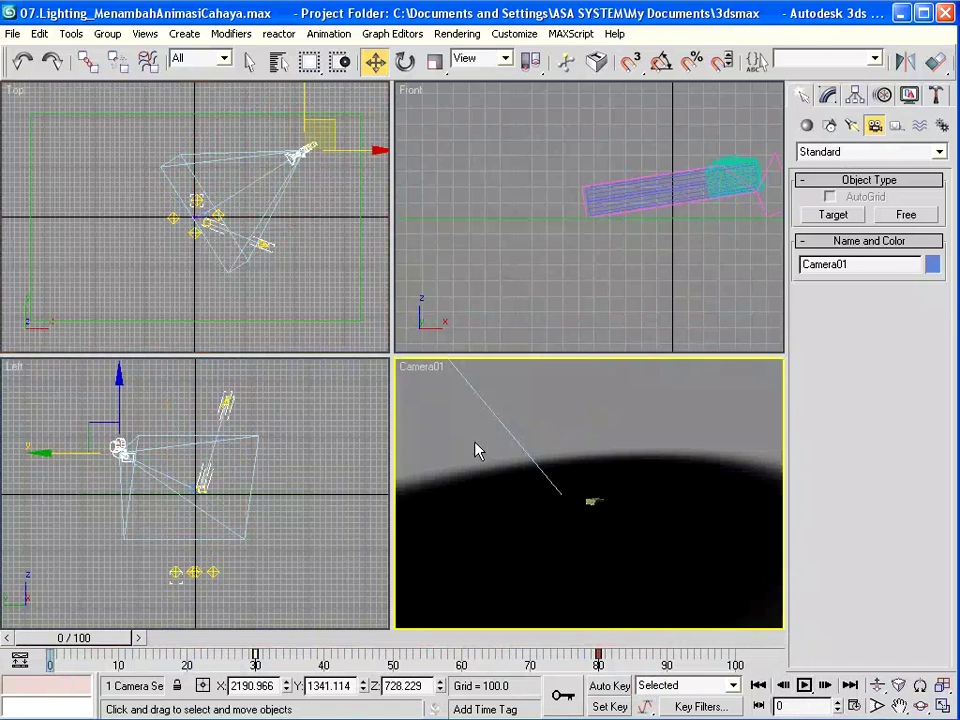
click(805, 686)
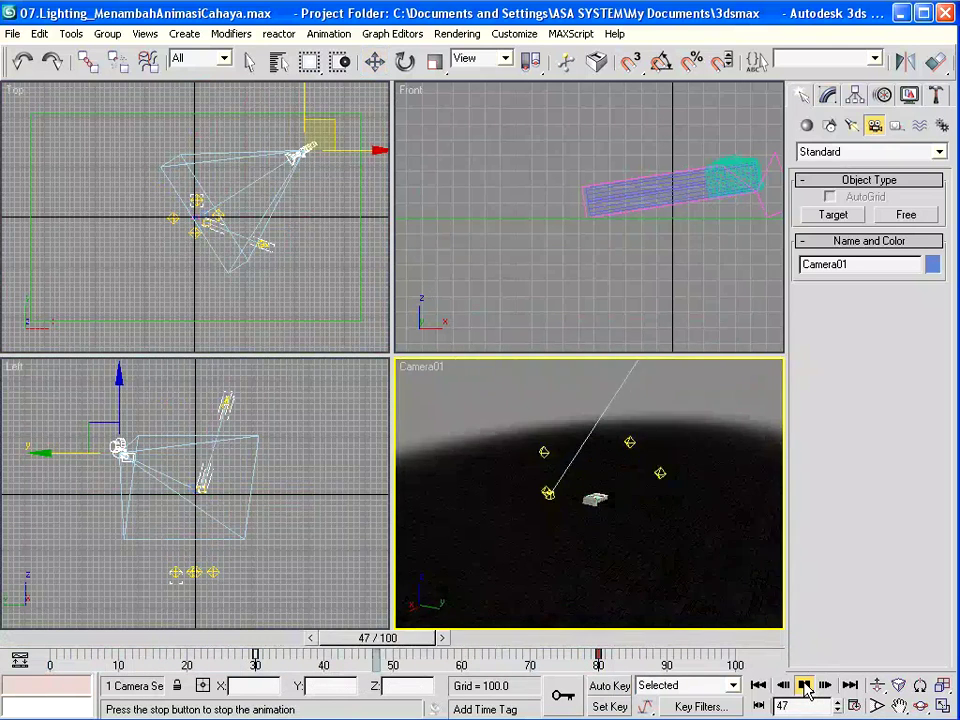
click(805, 686)
mouse_move(675, 638)
mouse_down()
mouse_move(405, 638)
mouse_move(690, 646)
mouse_up()
key(w)
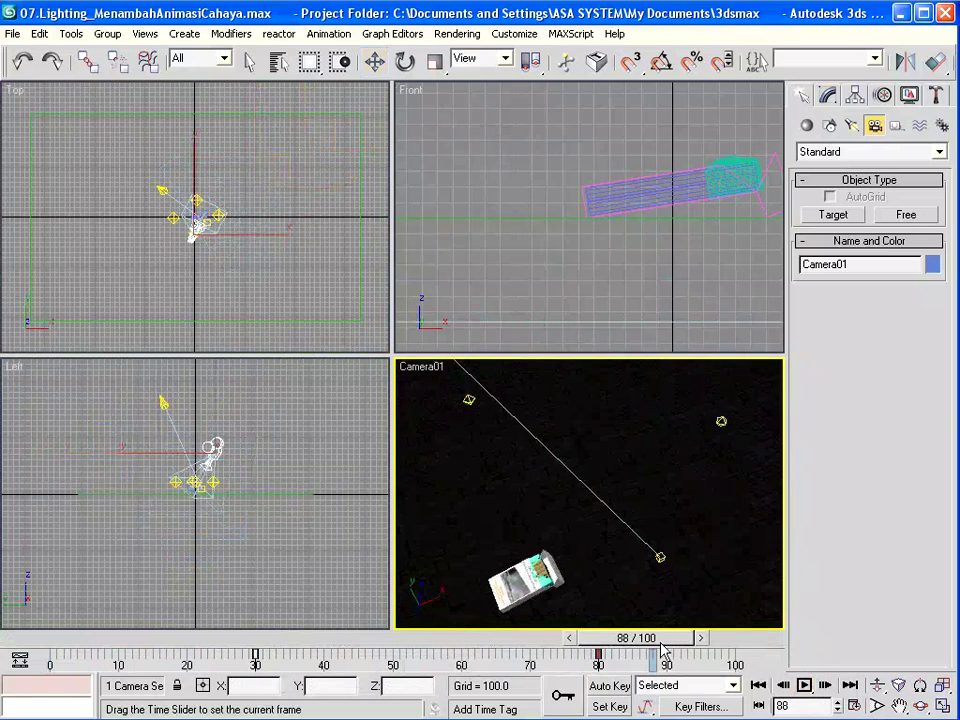
Truck the Camera01 view to centre the pack, zoom the Top view, and move the camera closer overhead
click(899, 705)
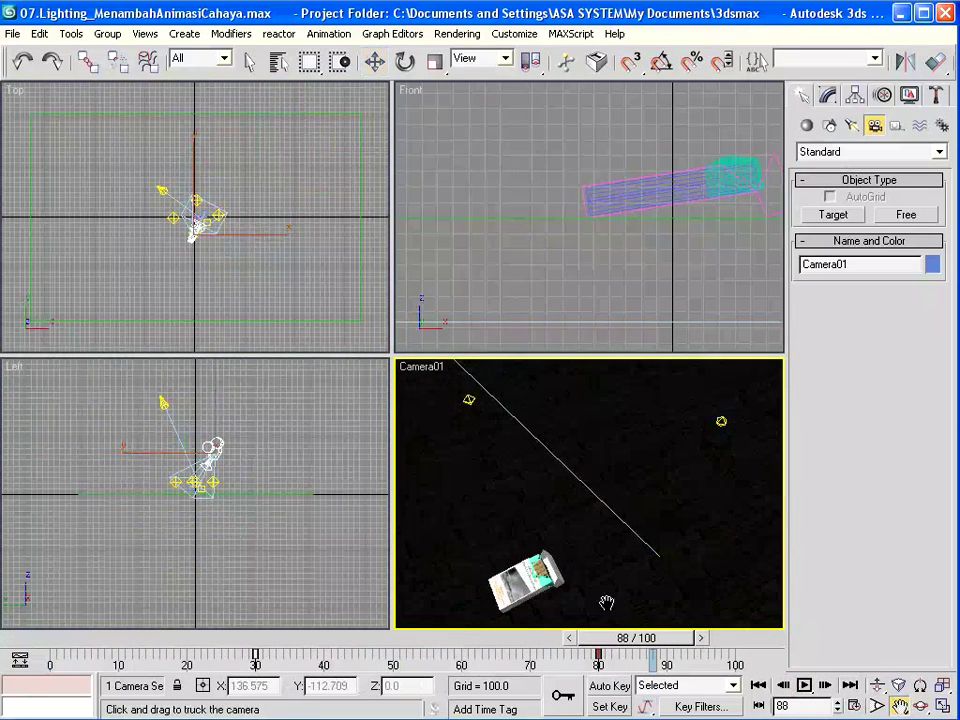
mouse_move(607, 604)
mouse_down()
mouse_move(639, 520)
mouse_move(660, 518)
mouse_up()
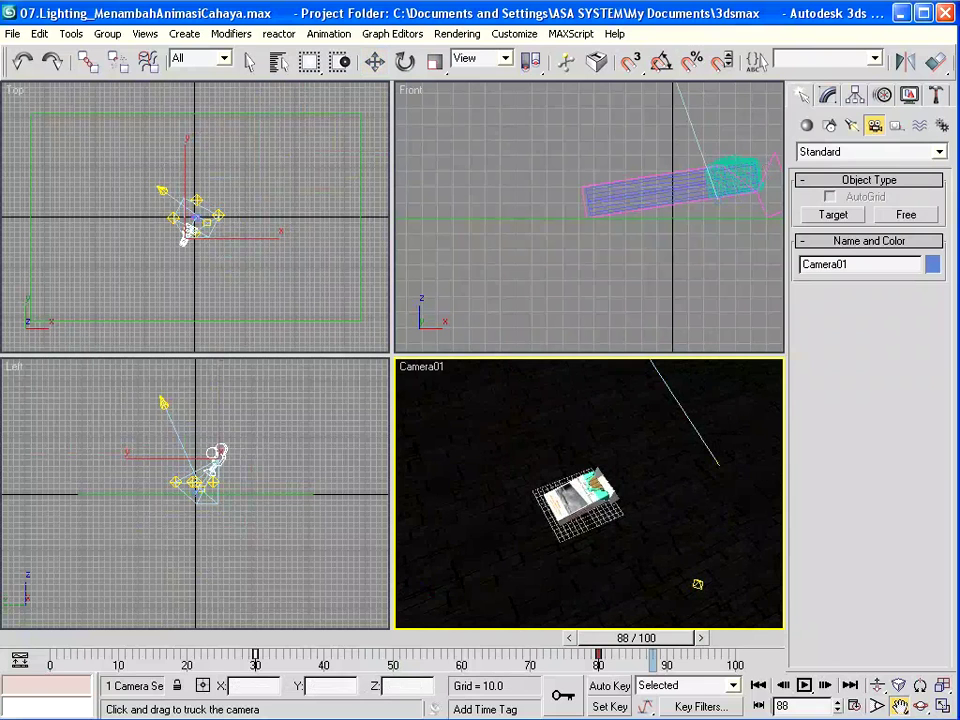
click(876, 706)
drag(109, 134, 41, 171)
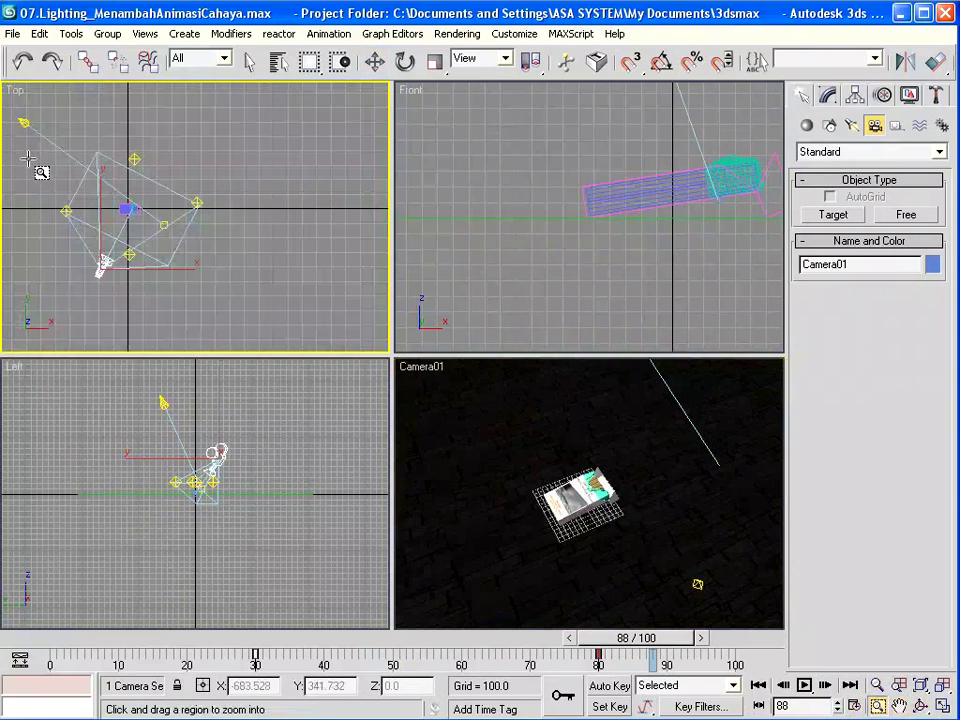
key(w)
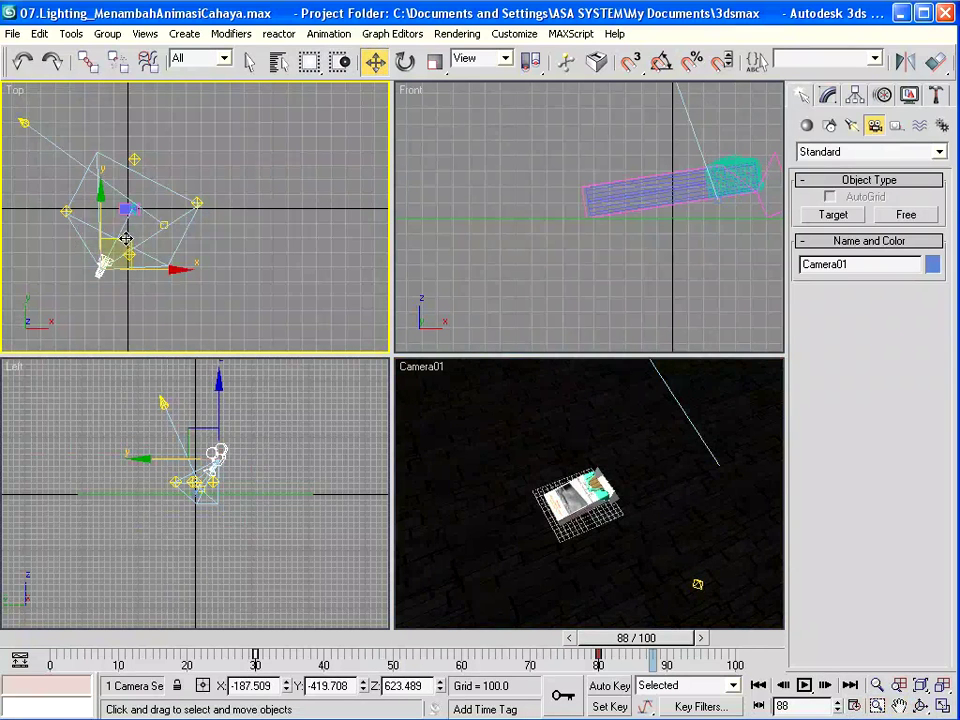
mouse_move(126, 238)
mouse_down()
mouse_move(135, 217)
mouse_move(103, 224)
mouse_up()
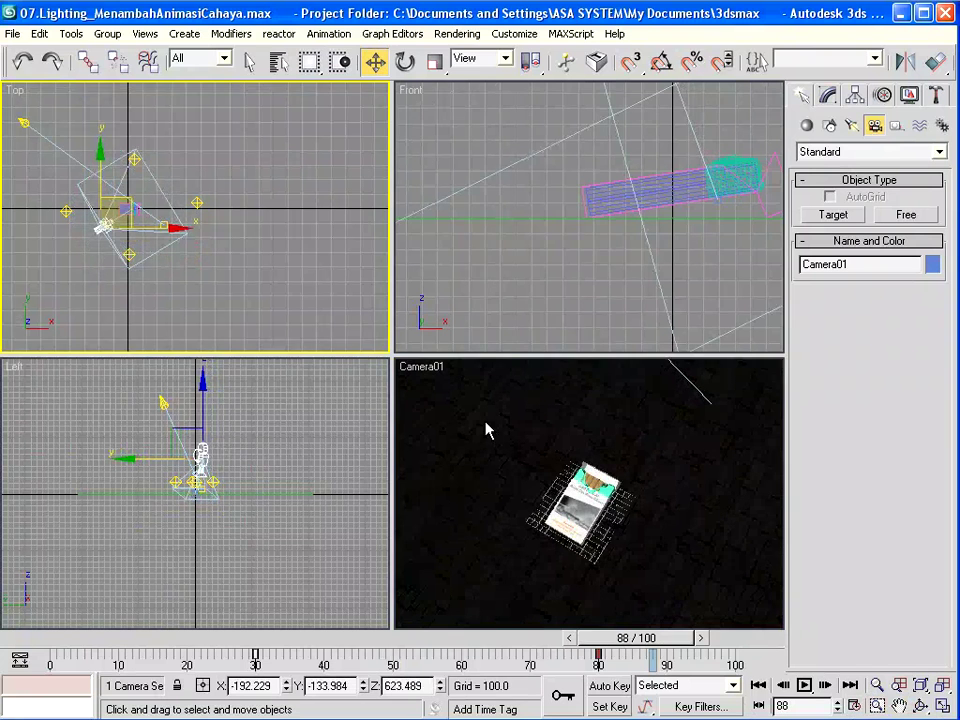
Render frame 88 from Camera01, close both windows, and scrub the timeline back to frame 0
click(456, 34)
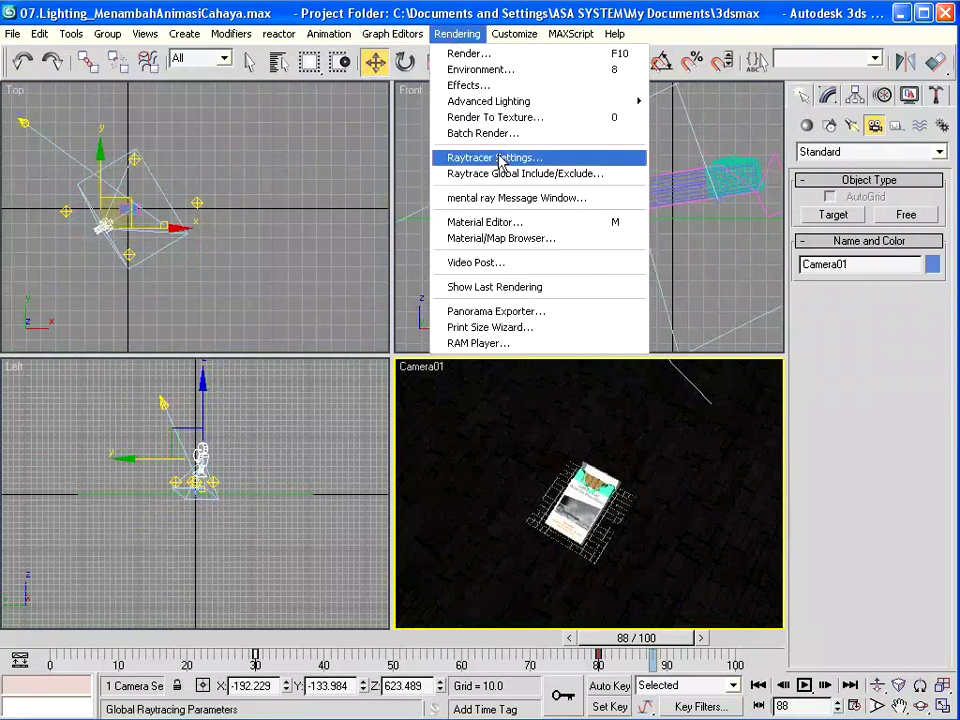
click(466, 54)
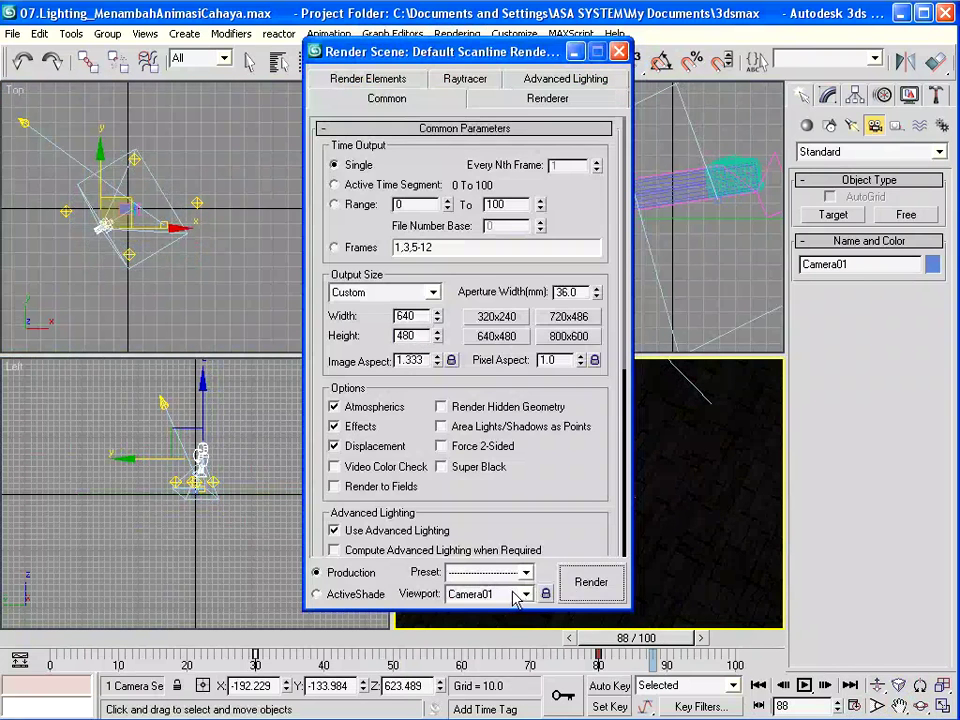
click(602, 588)
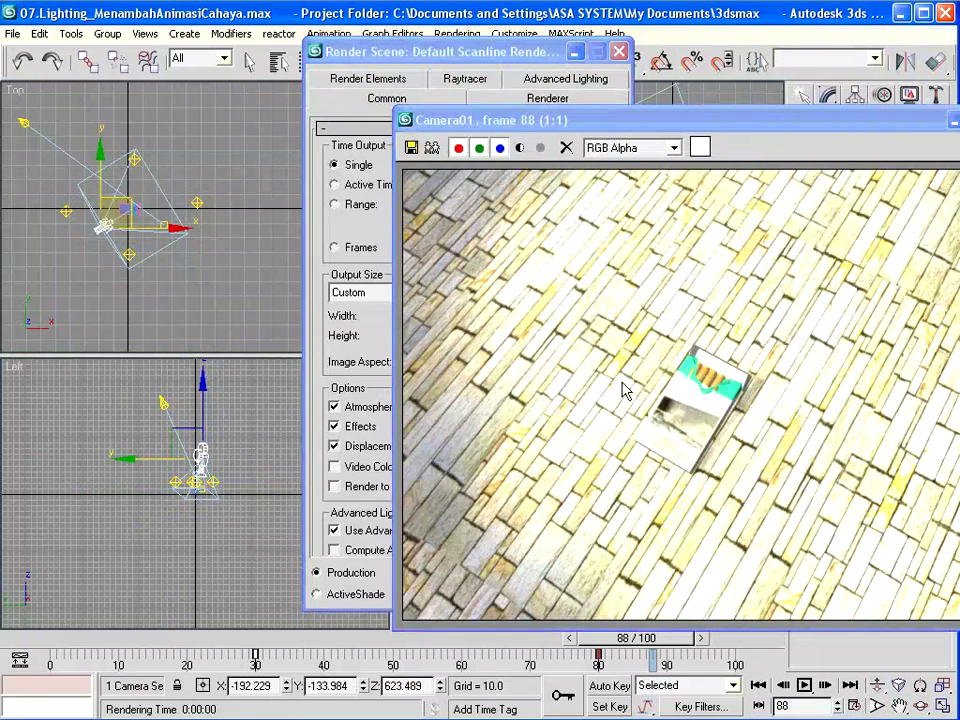
click(953, 120)
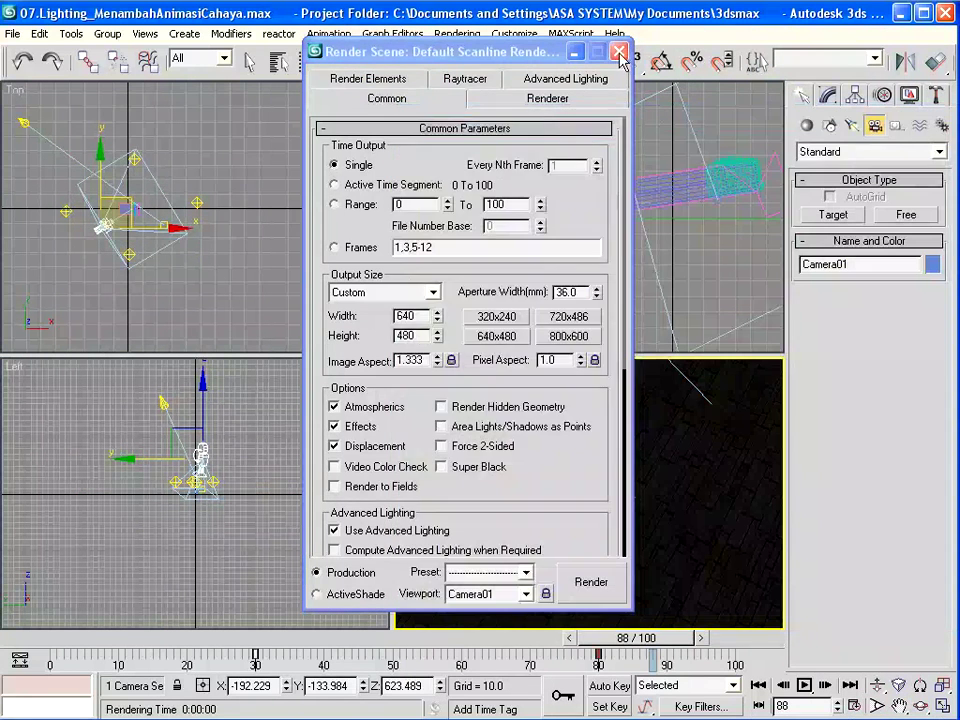
click(619, 51)
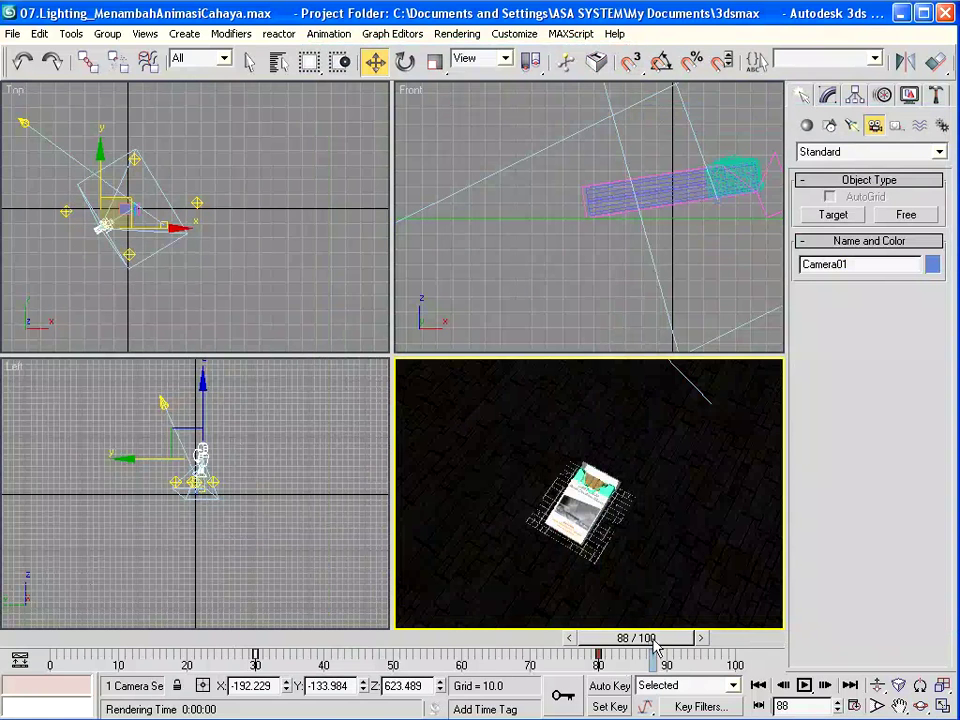
mouse_move(683, 648)
mouse_down()
mouse_move(103, 648)
mouse_move(760, 639)
mouse_move(54, 655)
mouse_up()
click(374, 61)
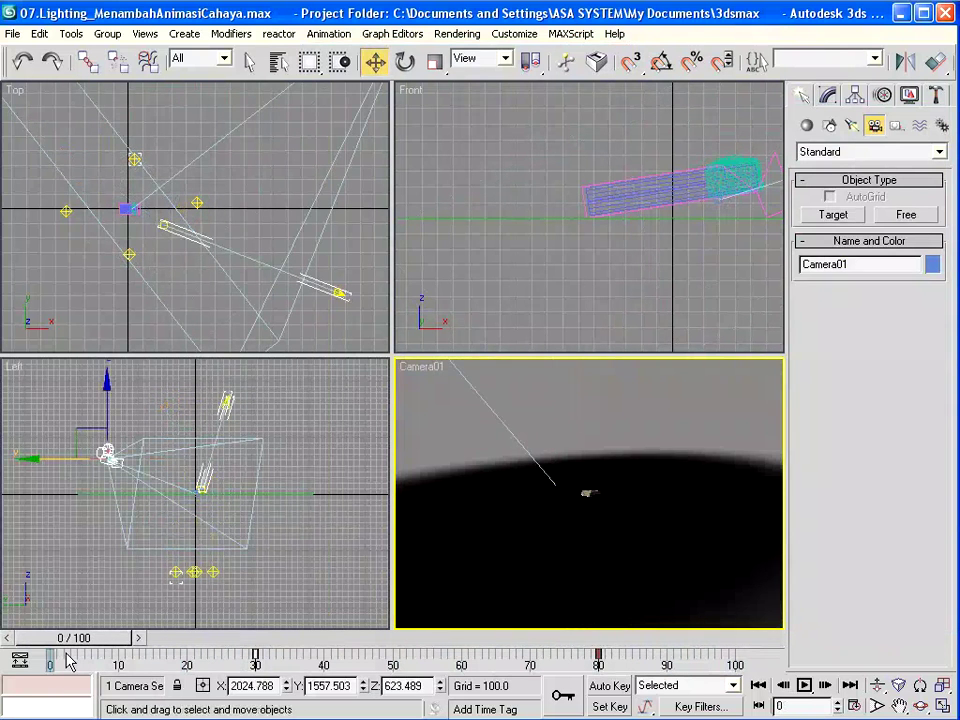